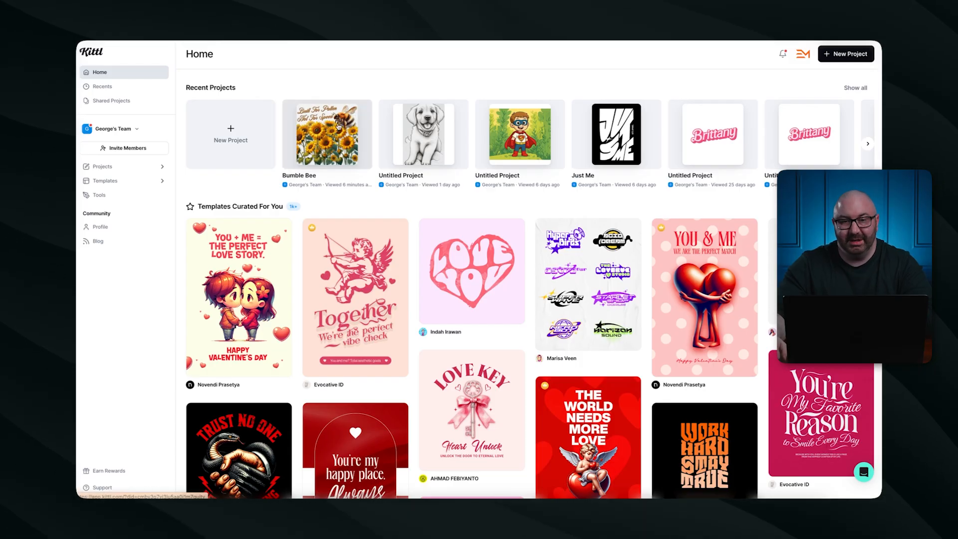
# Open the Bumble Bee project from Recent Projects on the Home page.
pyautogui.click(338, 126)
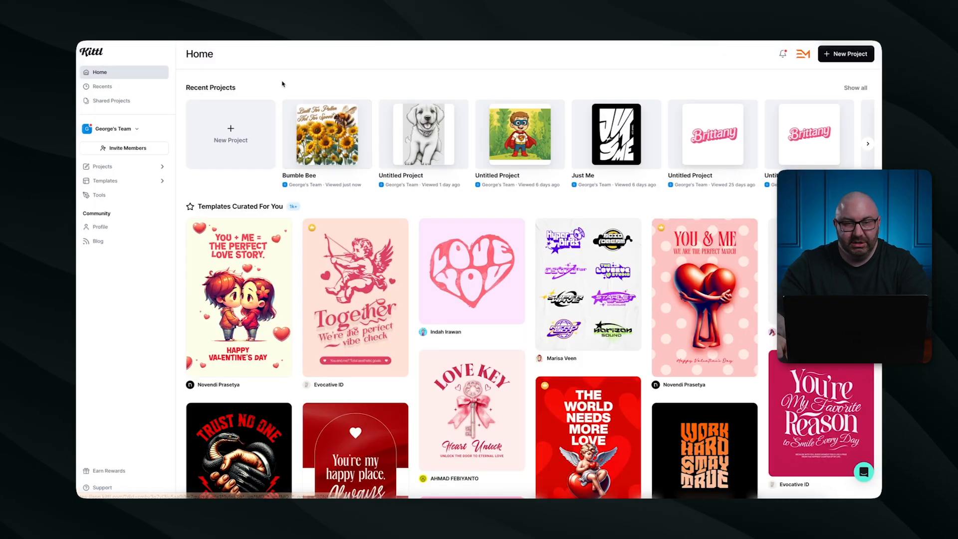
# Create a new Standard 1200 × 1200 px project and open Kittl AI's Image Generator.
pyautogui.click(243, 124)
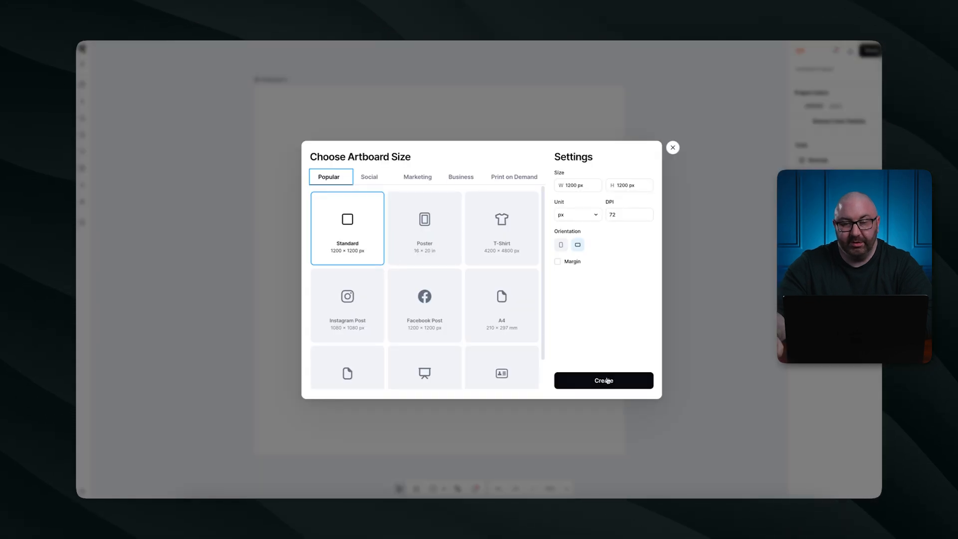
pyautogui.press('Return')
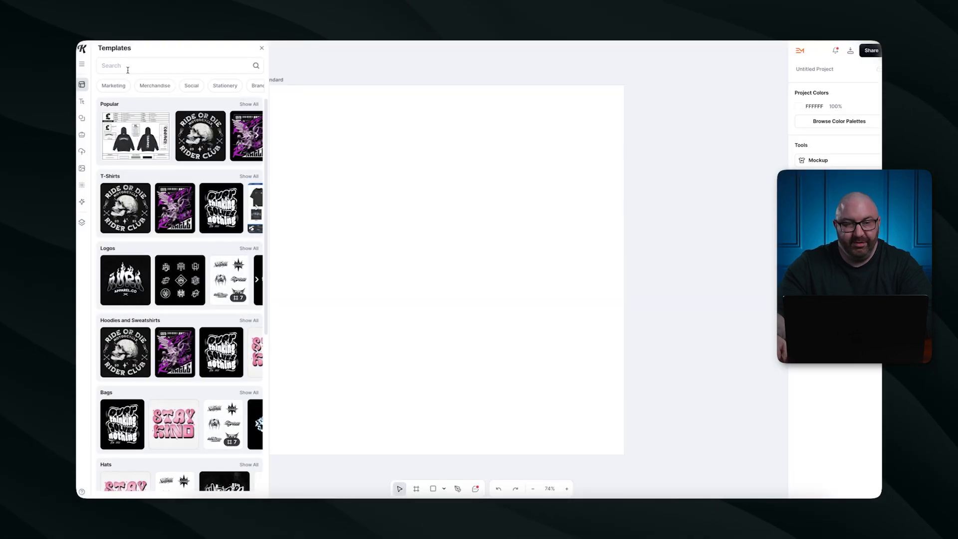
pyautogui.click(82, 202)
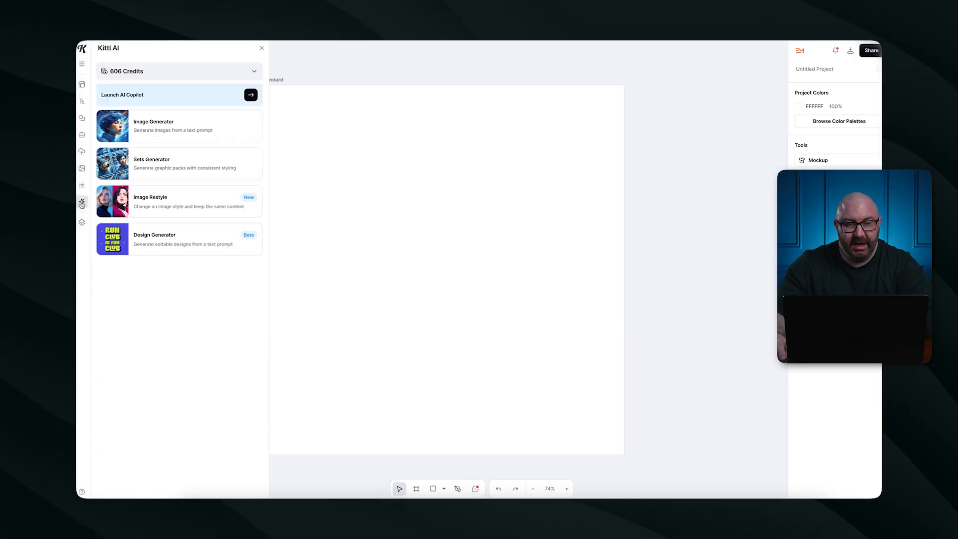
pyautogui.click(179, 134)
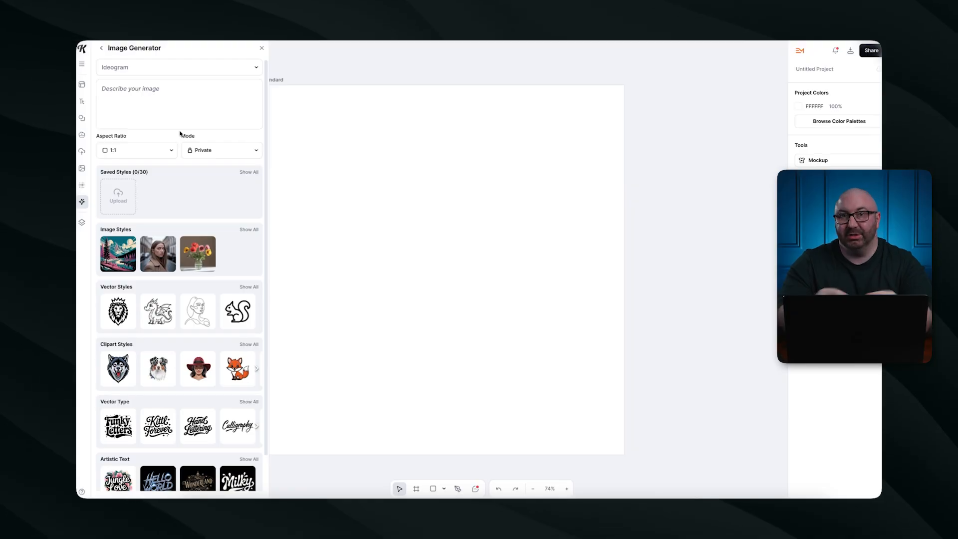
# Generate images from the prompt 'chubby tabby cat cartoon'.
pyautogui.click(145, 94)
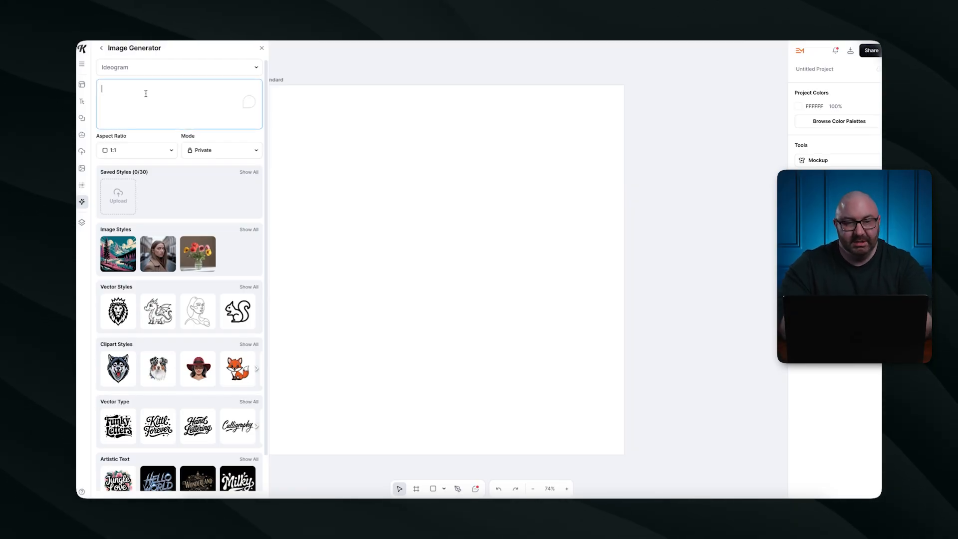
pyautogui.write('chubby tabby cat cartoon')
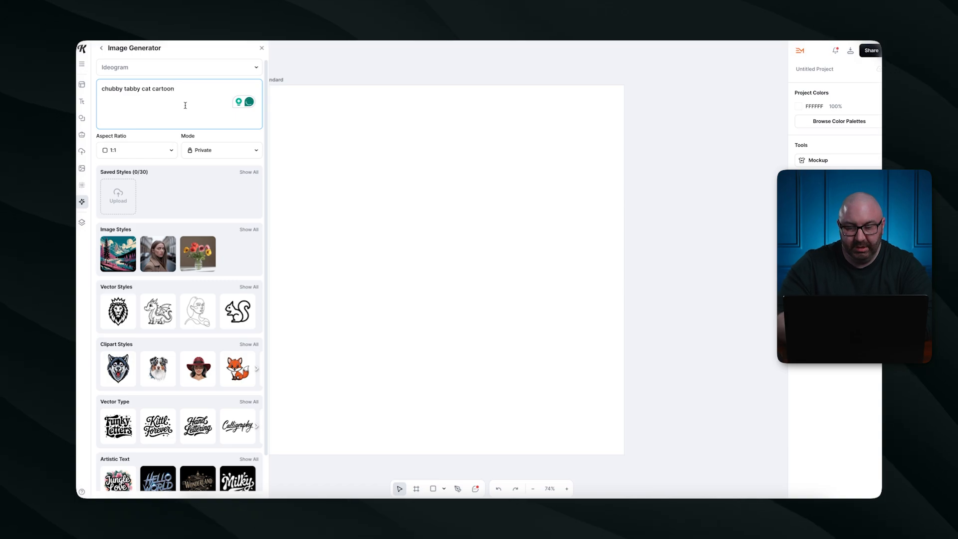
pyautogui.press('Return')
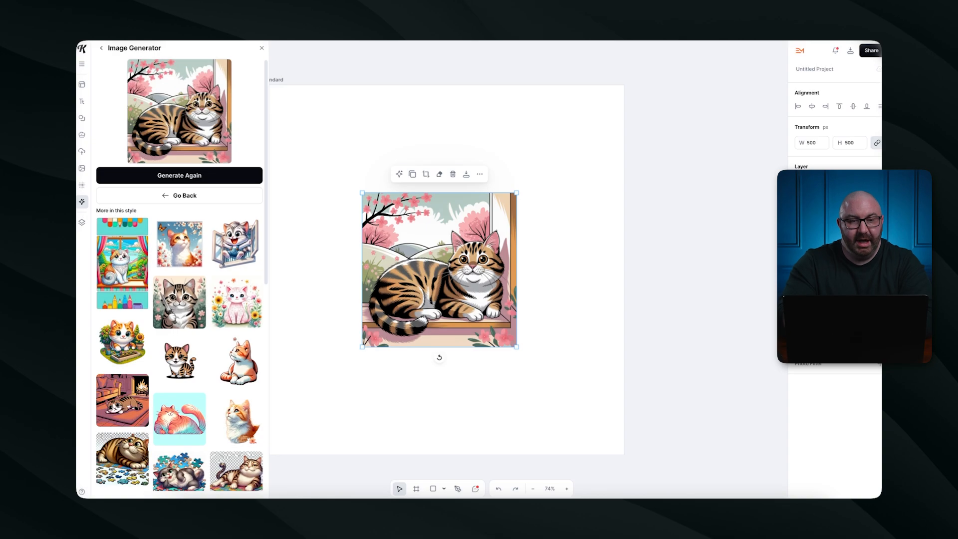
pyautogui.scroll(-6, 134, 250)
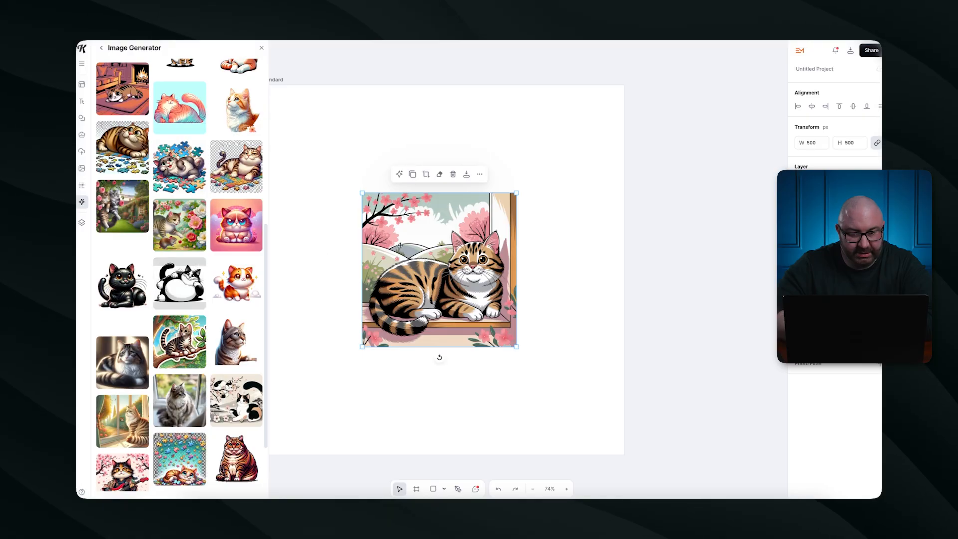
# Remove the generated cat and the trial black-and-white cat from the artboard.
pyautogui.press('Delete')
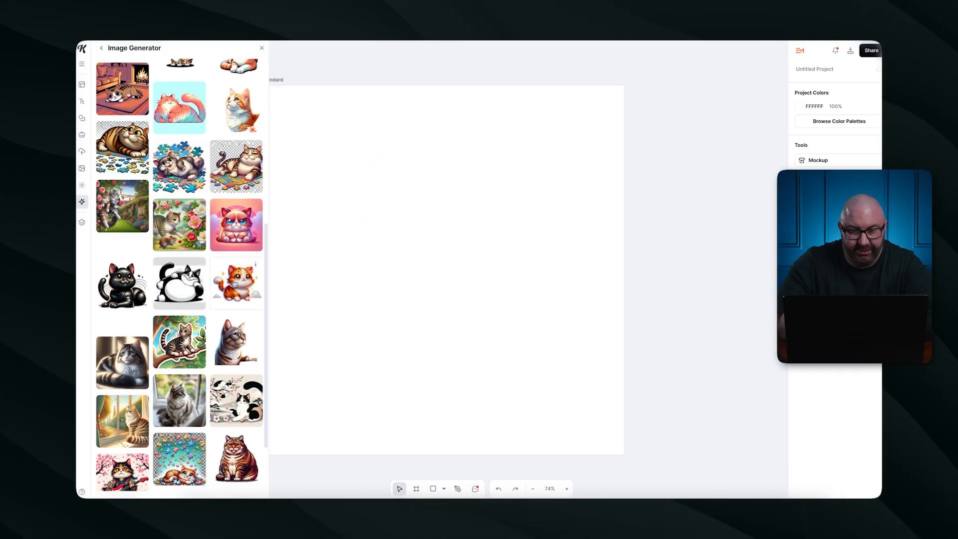
pyautogui.click(173, 287)
pyautogui.press('Delete')
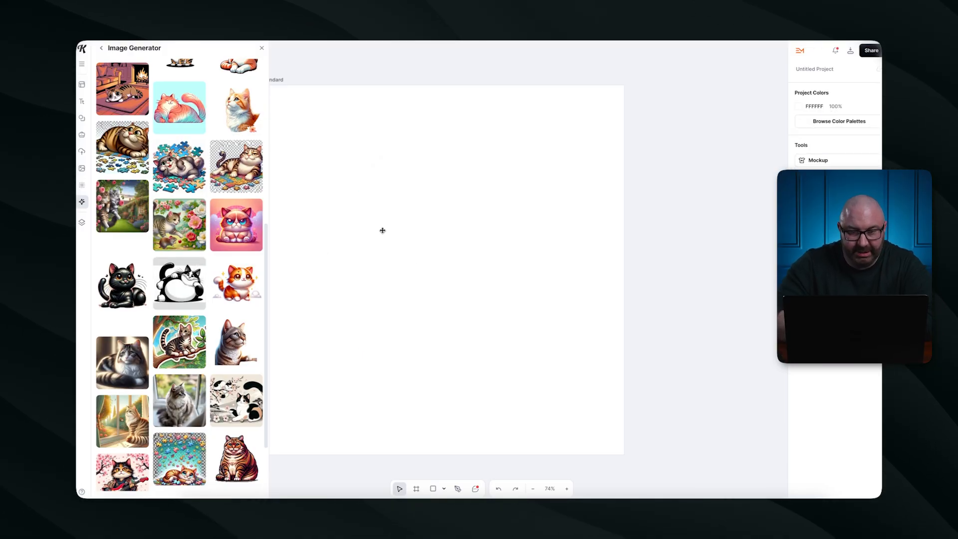
# Add the chubby orange-and-white cat and move it to the artboard's upper right.
pyautogui.scroll(-3, 214, 271)
pyautogui.scroll(-6, 214, 270)
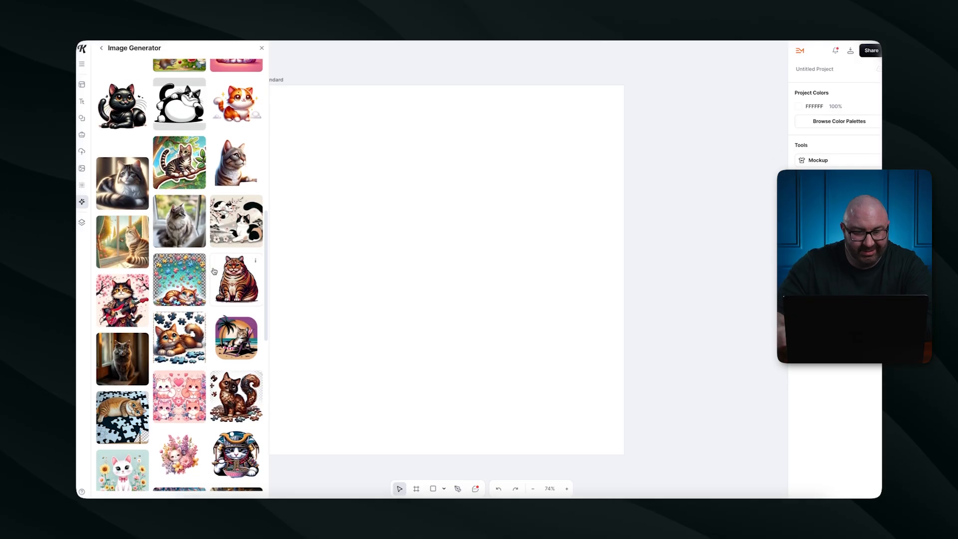
pyautogui.scroll(-5, 183, 255)
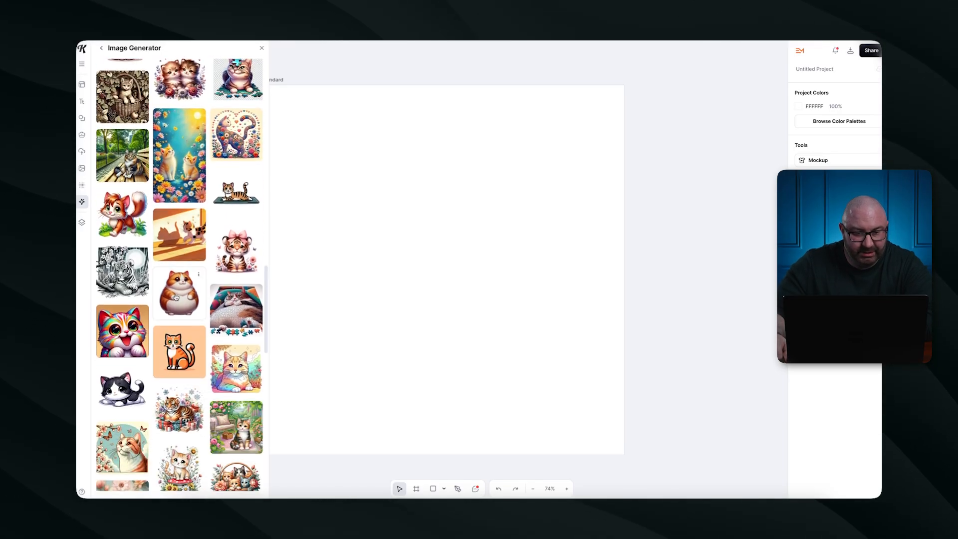
pyautogui.click(172, 292)
pyautogui.moveTo(458, 264); pyautogui.dragTo(573, 164)
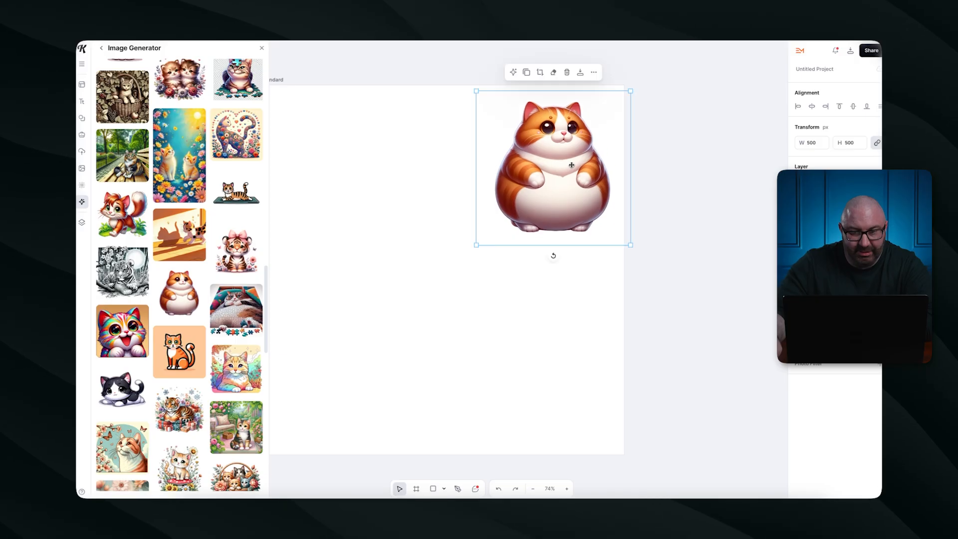
pyautogui.scroll(-4, 154, 368)
pyautogui.scroll(-10, 153, 368)
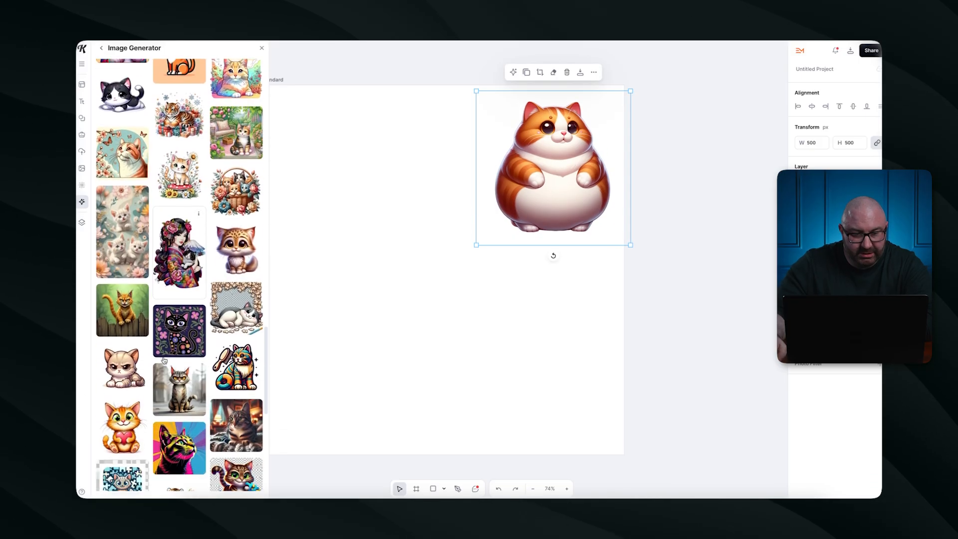
pyautogui.scroll(-7, 165, 359)
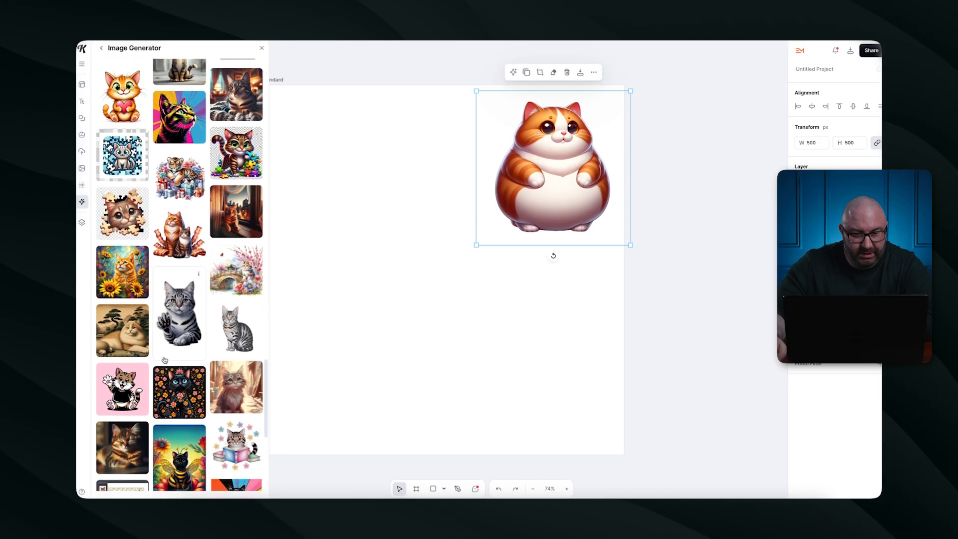
pyautogui.scroll(-4, 164, 359)
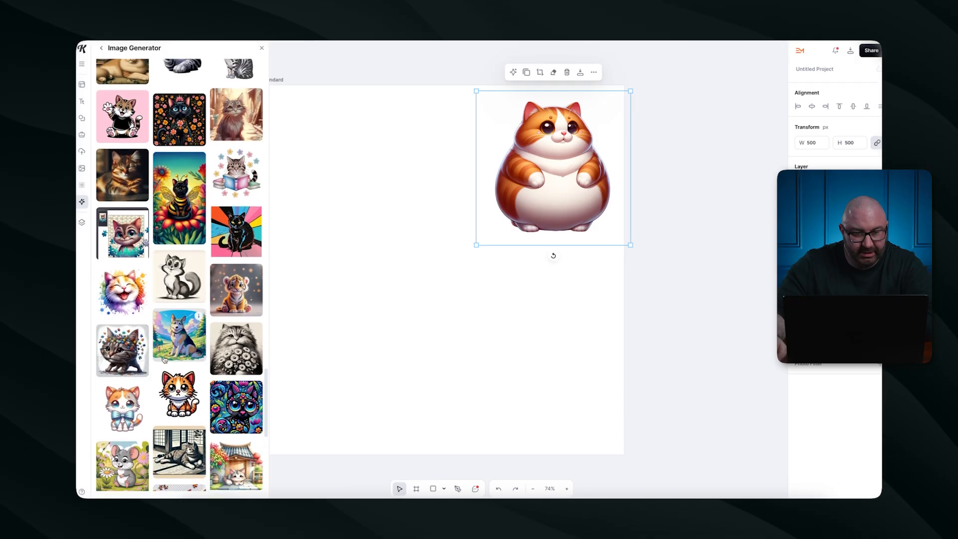
pyautogui.scroll(-10, 190, 363)
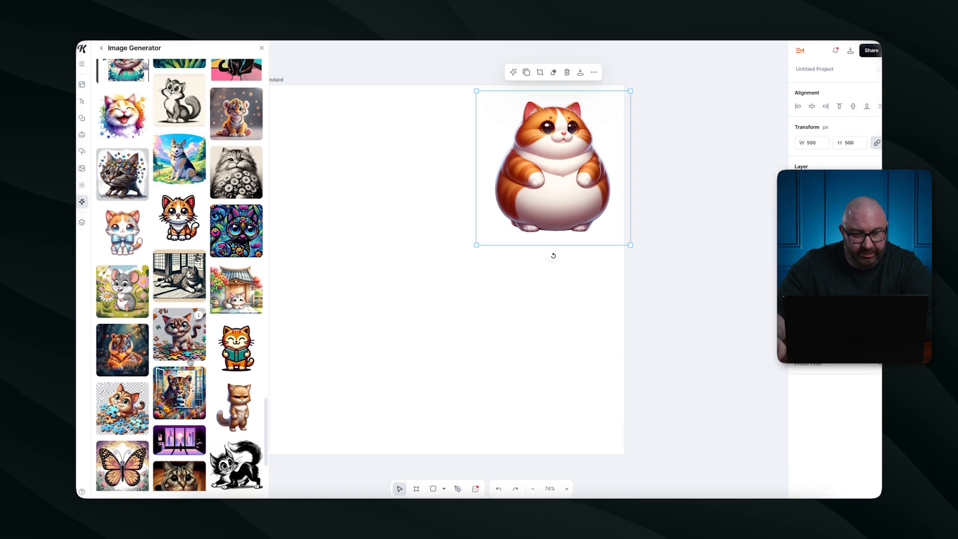
# Add 'ginger' to the cat description and regenerate the images.
pyautogui.click(99, 48)
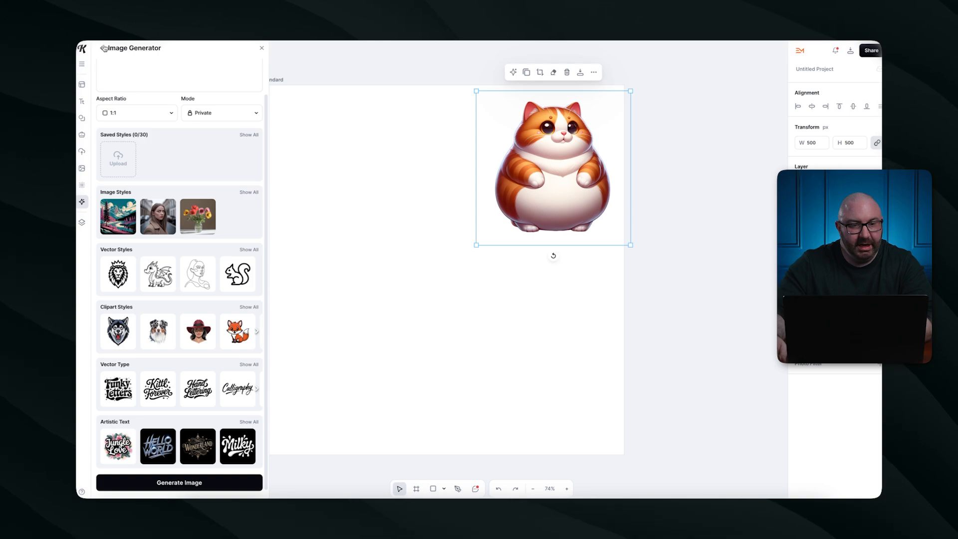
pyautogui.scroll(2, 164, 99)
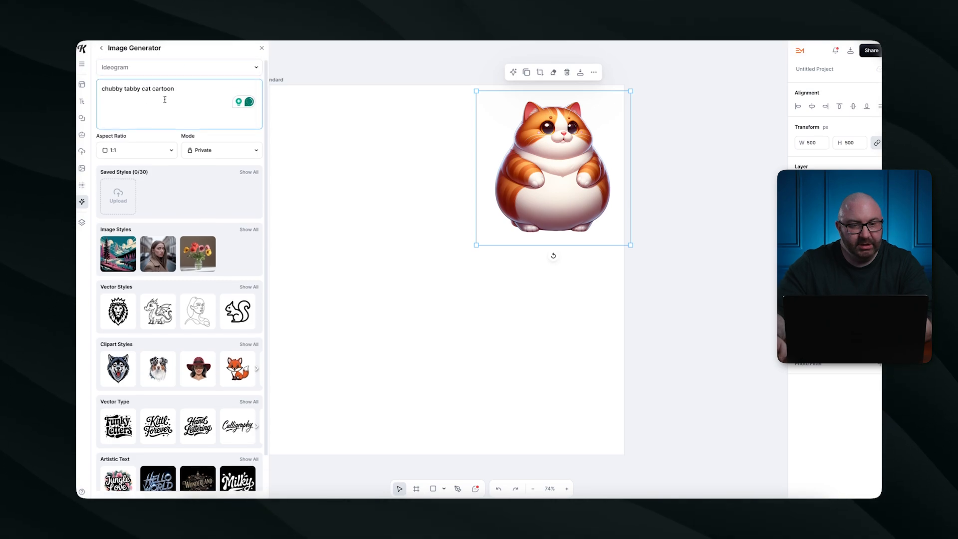
pyautogui.write('ginger')
pyautogui.press('Return')
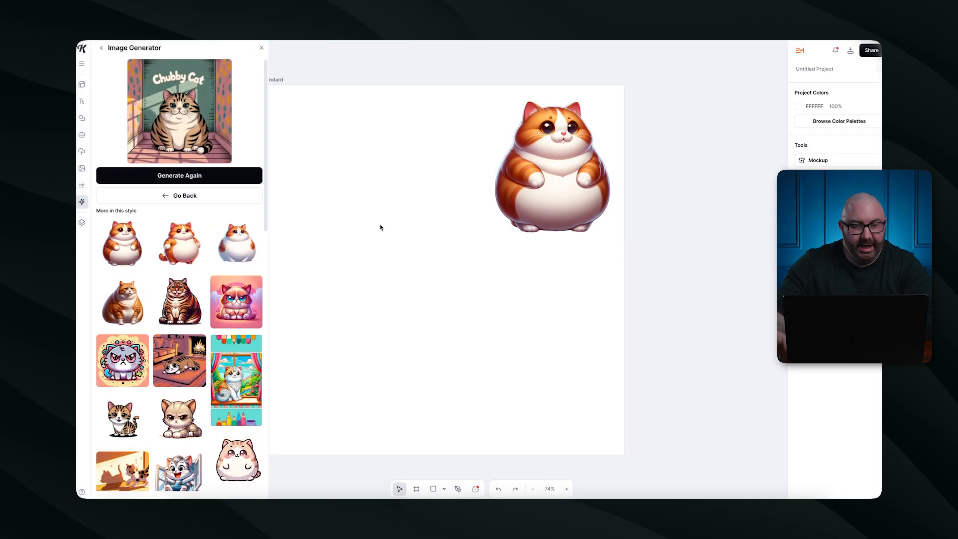
# Place an orange cat upper left, a white-and-orange cat below it, and a heavy tabby bottom right.
pyautogui.click(185, 238)
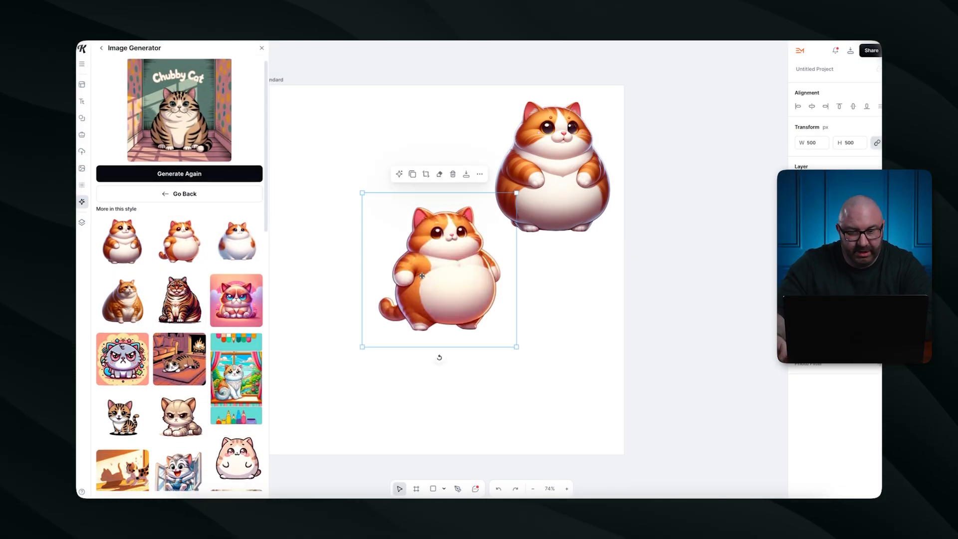
pyautogui.moveTo(422, 275); pyautogui.dragTo(346, 176)
pyautogui.click(240, 242)
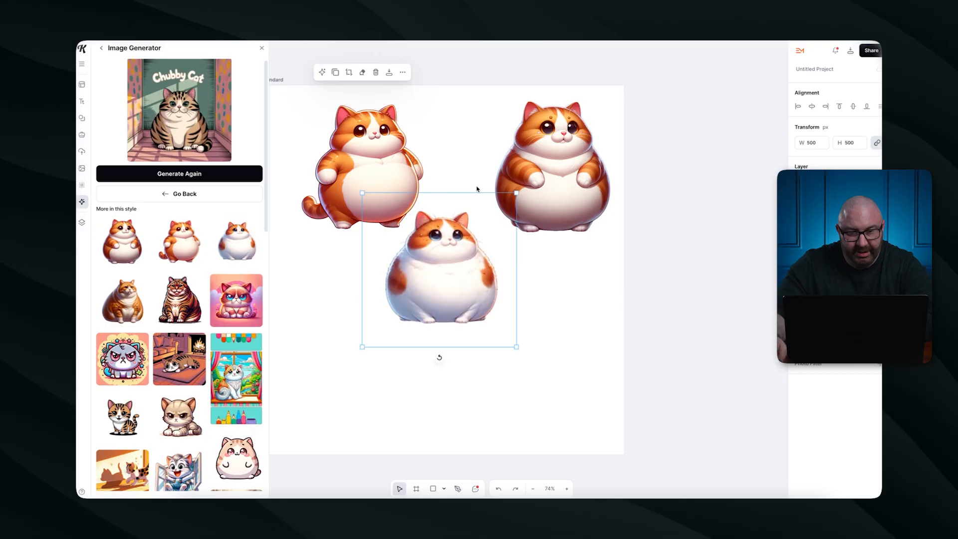
pyautogui.moveTo(441, 269); pyautogui.dragTo(346, 335)
pyautogui.click(122, 242)
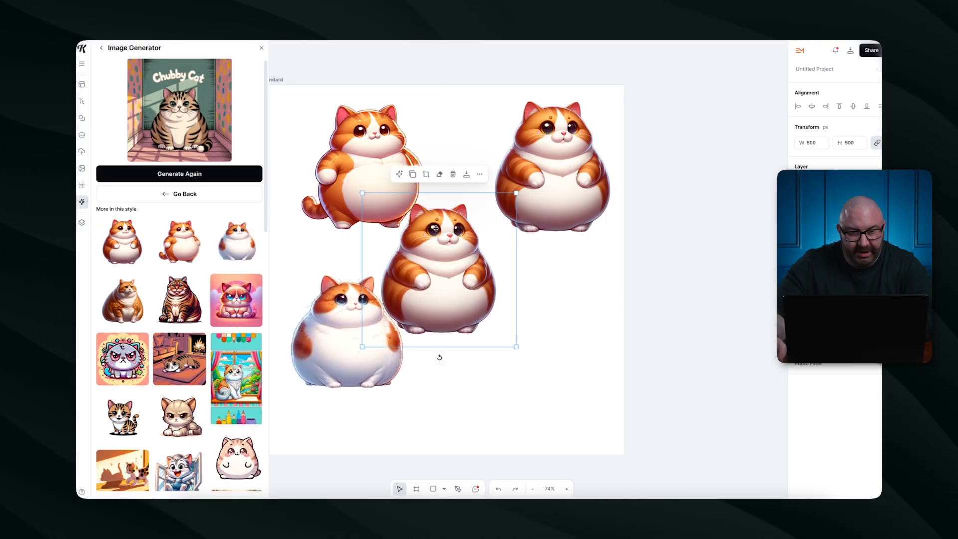
pyautogui.moveTo(446, 260); pyautogui.dragTo(511, 291)
pyautogui.press('Delete')
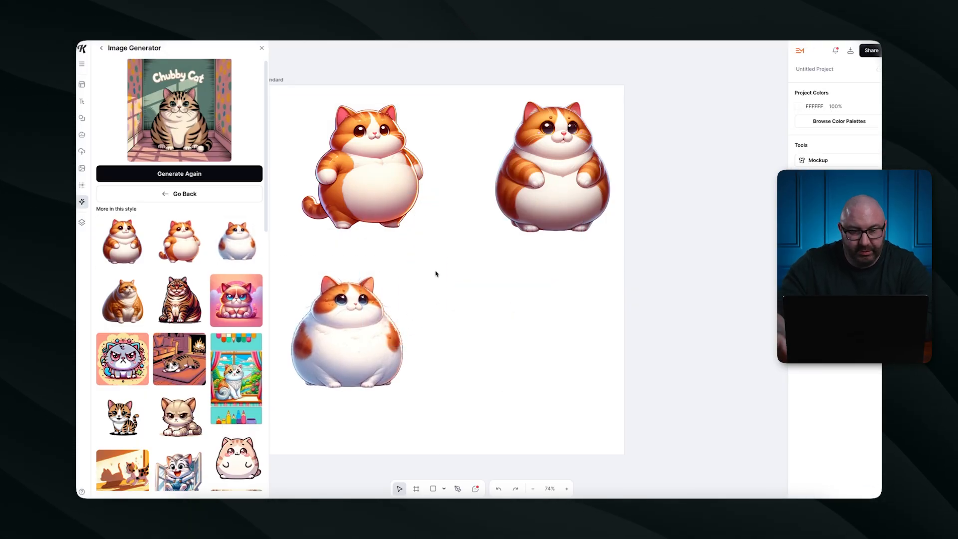
pyautogui.click(122, 300)
pyautogui.moveTo(462, 265); pyautogui.dragTo(537, 303)
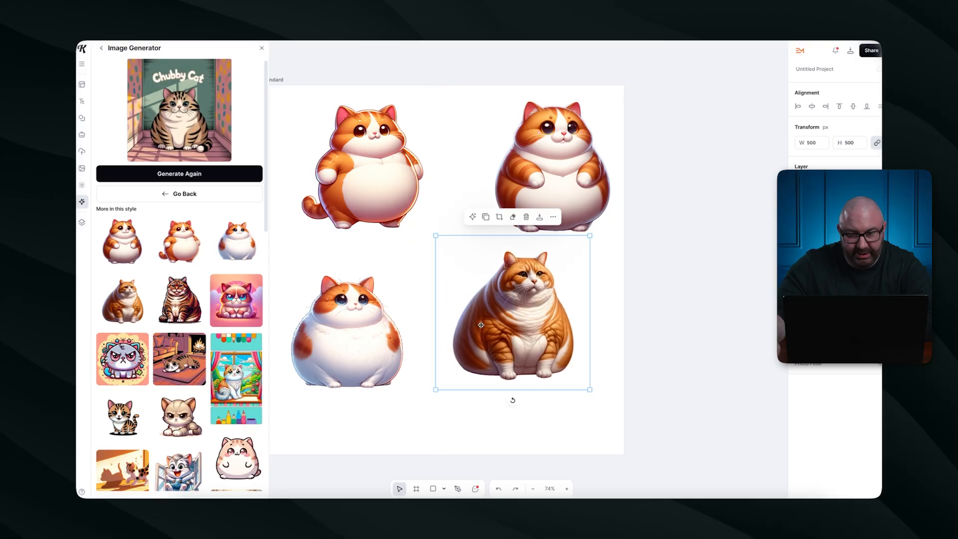
# Try two striped ginger cats on the artboard and delete both.
pyautogui.scroll(-5, 150, 376)
pyautogui.scroll(-10, 151, 375)
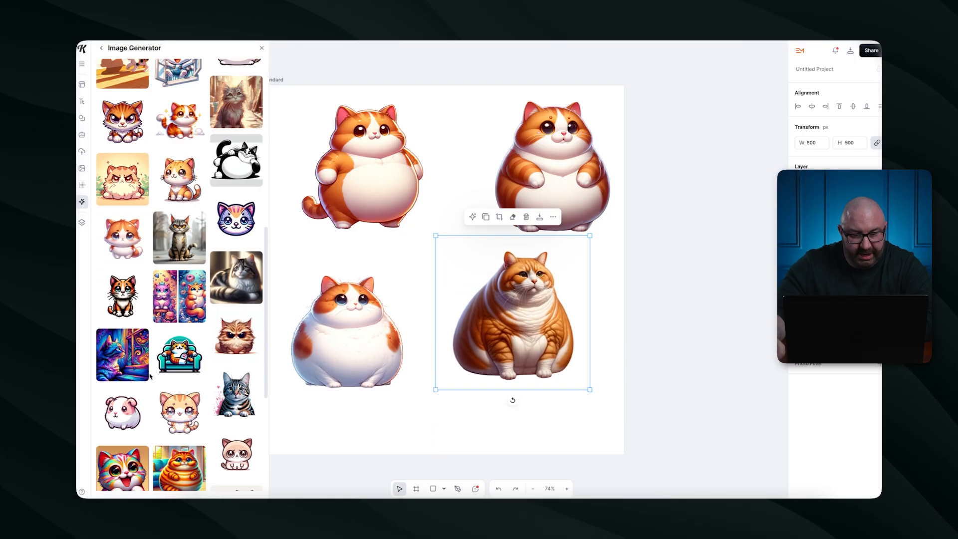
pyautogui.scroll(-1, 150, 376)
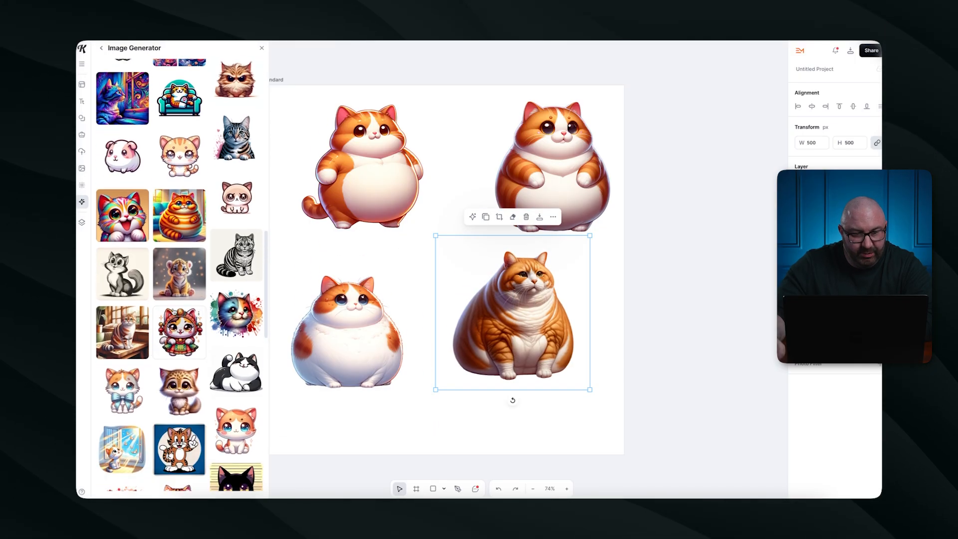
pyautogui.click(180, 215)
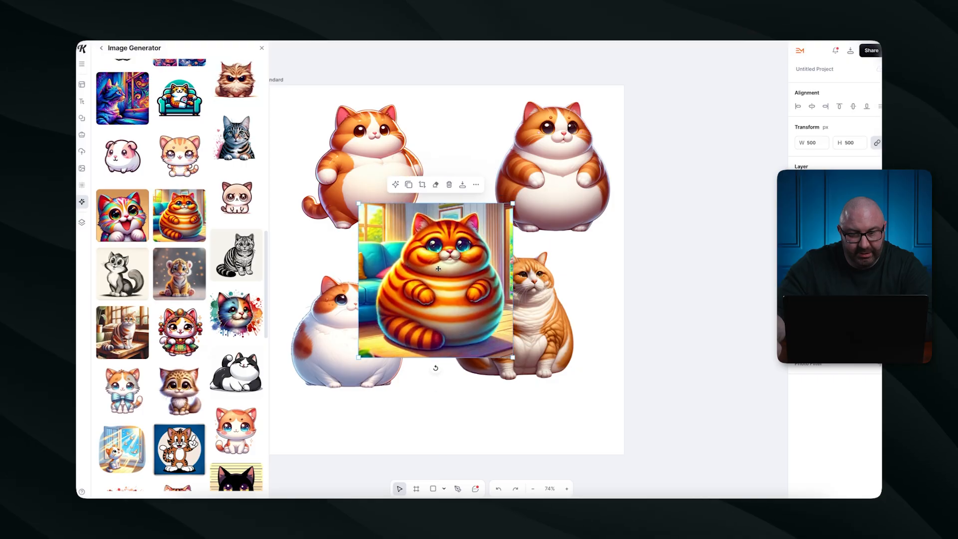
pyautogui.press('Delete')
pyautogui.scroll(-4, 236, 277)
pyautogui.scroll(-10, 180, 188)
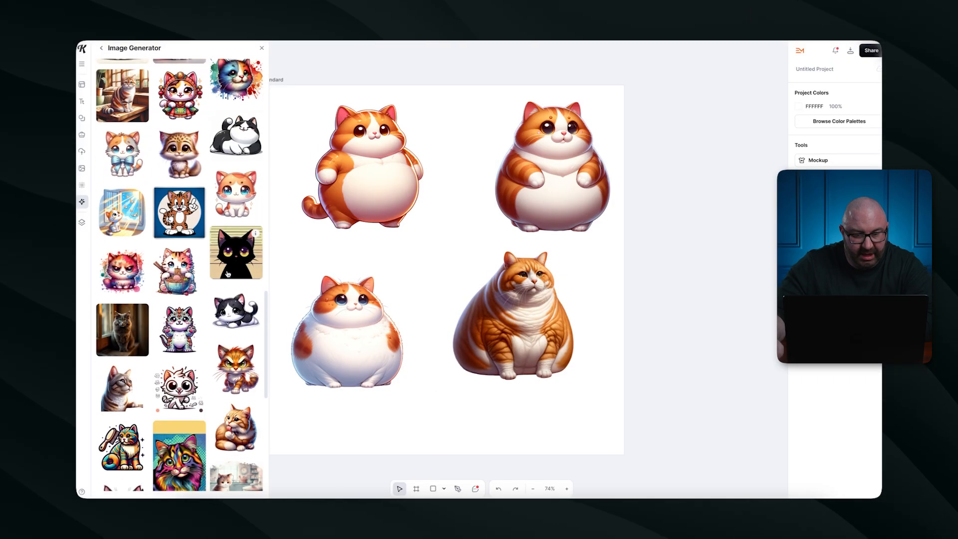
pyautogui.click(178, 183)
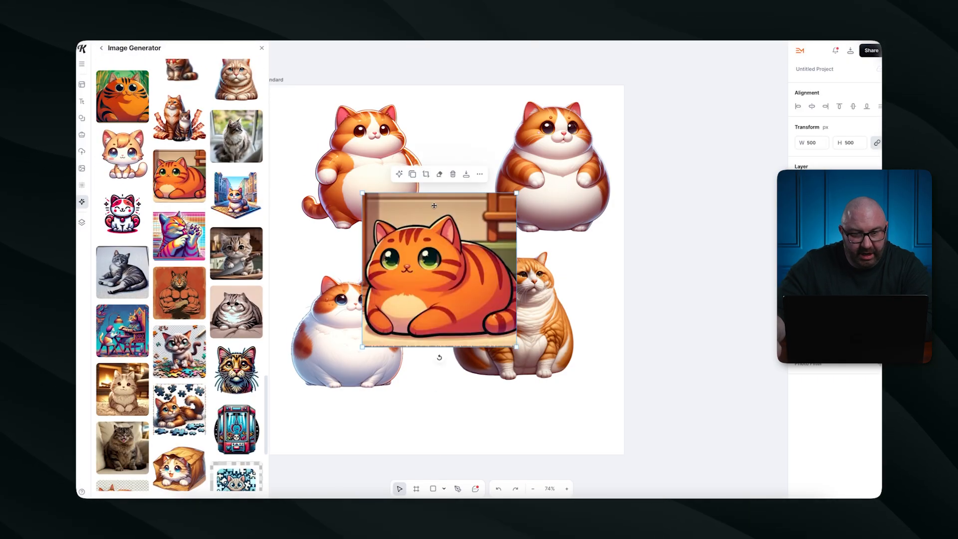
pyautogui.moveTo(458, 251); pyautogui.dragTo(458, 294)
pyautogui.press('Delete')
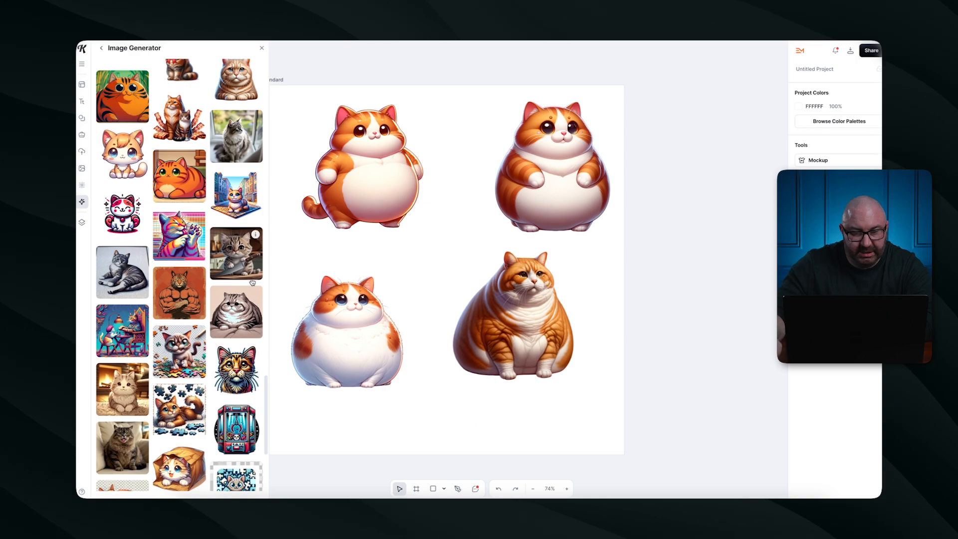
# Place the grey fluffy cat at the bottom and shift the white and large orange cats up.
pyautogui.click(236, 312)
pyautogui.moveTo(418, 231); pyautogui.dragTo(418, 372)
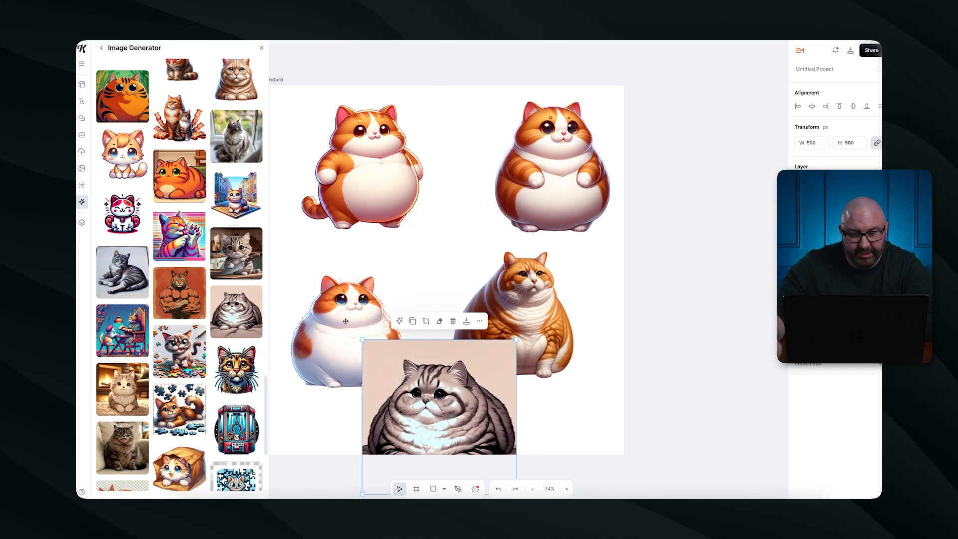
pyautogui.moveTo(344, 345); pyautogui.dragTo(341, 301)
pyautogui.moveTo(532, 302); pyautogui.dragTo(552, 280)
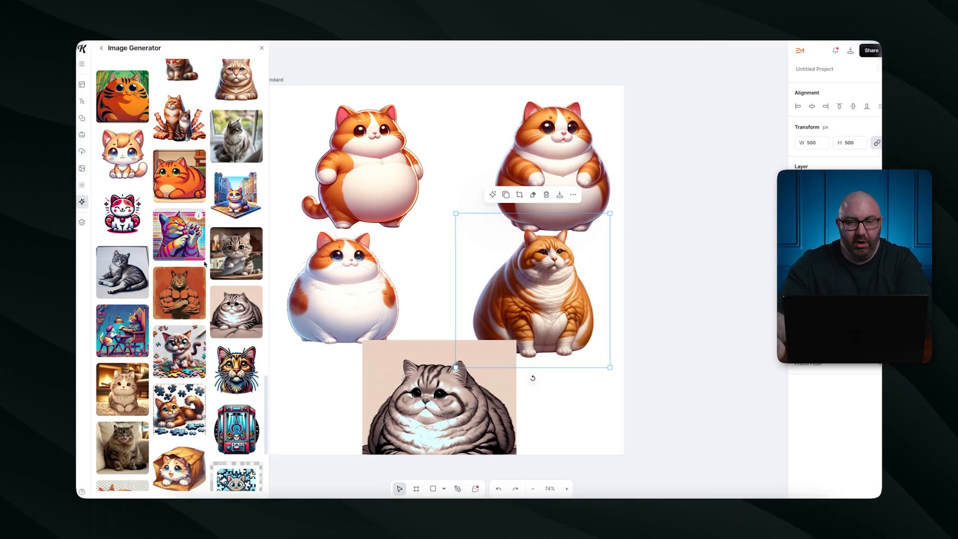
pyautogui.scroll(15, 205, 264)
pyautogui.scroll(5, 205, 264)
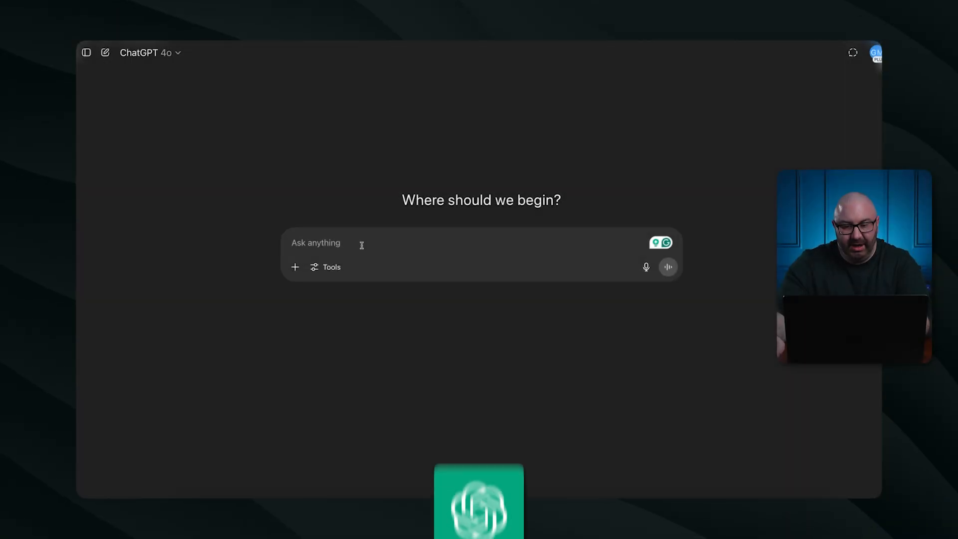
# Replace the old prompt and ask ChatGPT to 'create me an image of a chubby cat'.
pyautogui.write('chubby tabby cat cartoon')
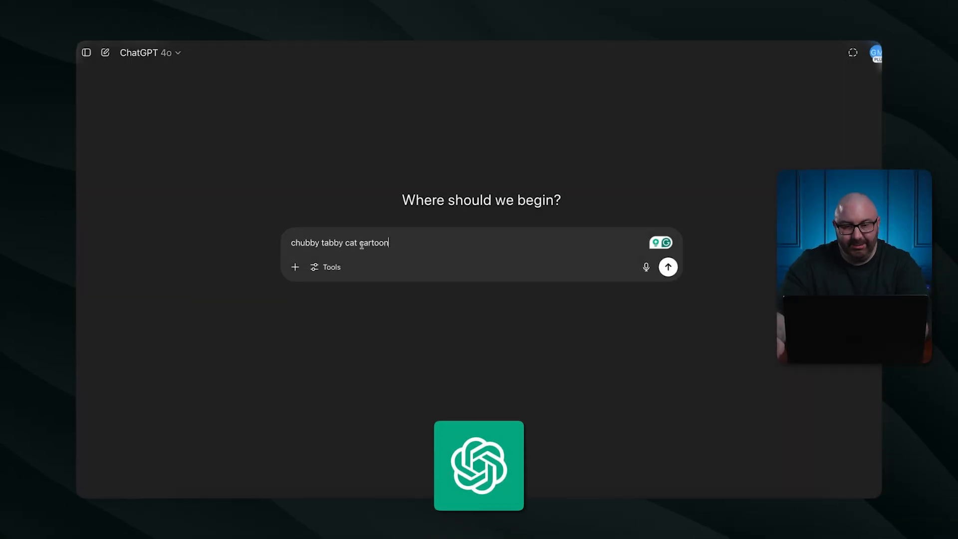
pyautogui.press('super+a')
pyautogui.press('BackSpace')
pyautogui.write('create me a')
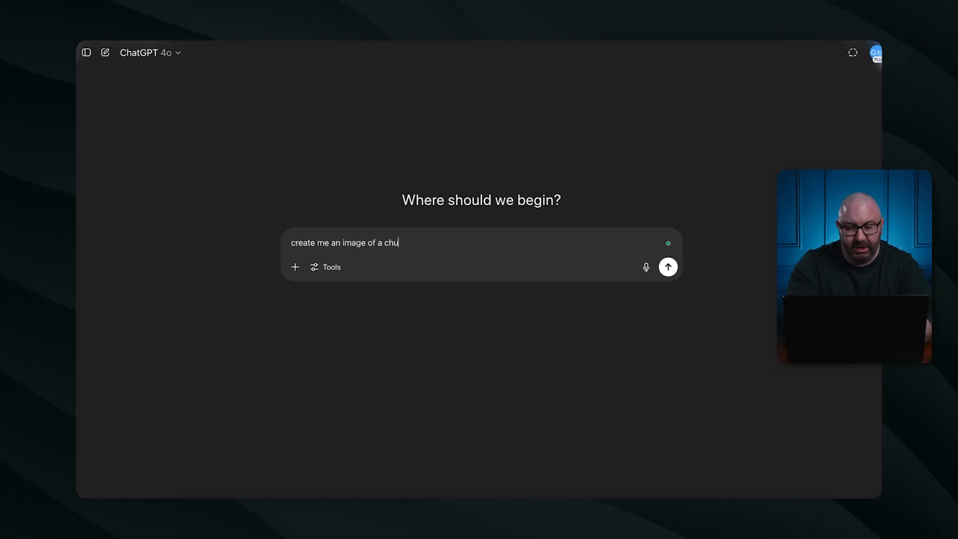
pyautogui.press('Return')
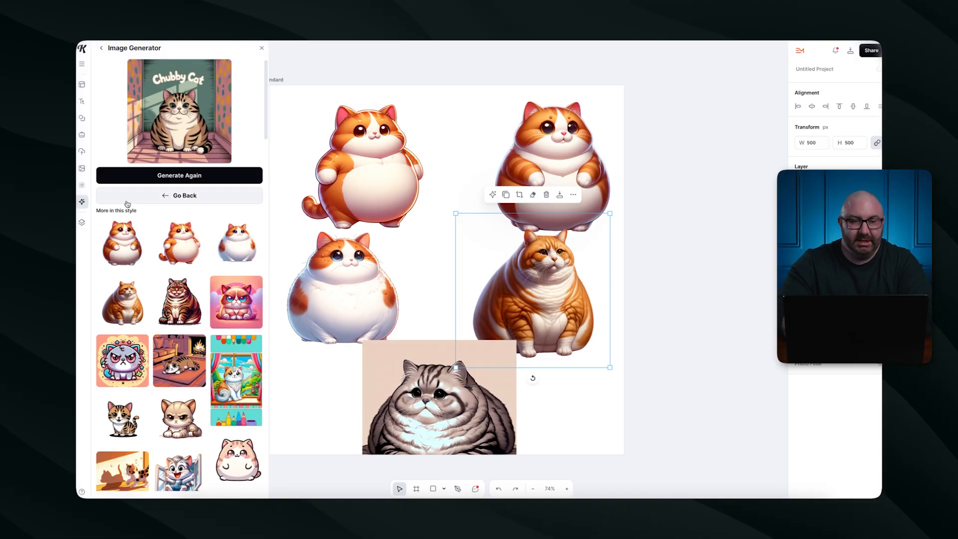
pyautogui.scroll(-8, 165, 239)
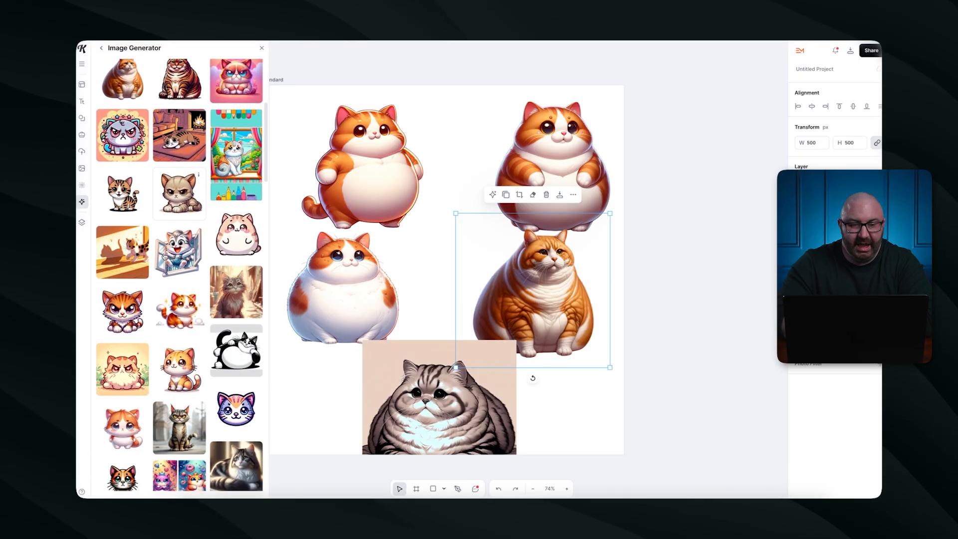
pyautogui.scroll(-15, 165, 256)
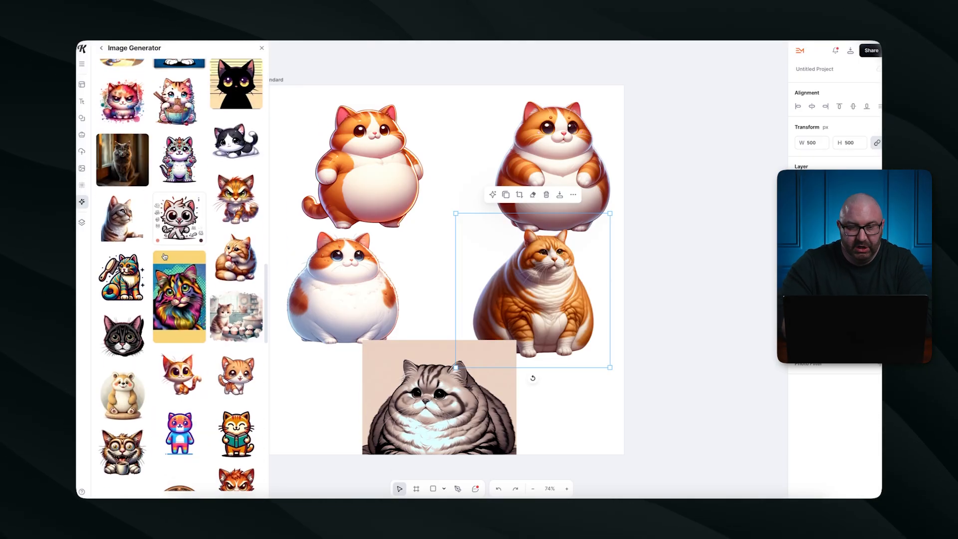
pyautogui.scroll(20, 164, 256)
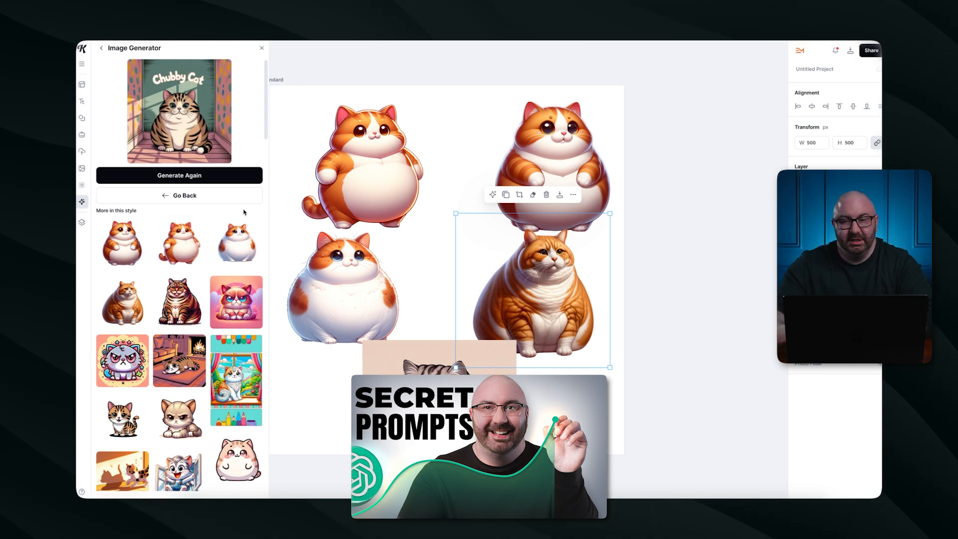
pyautogui.scroll(-3, 699, 208)
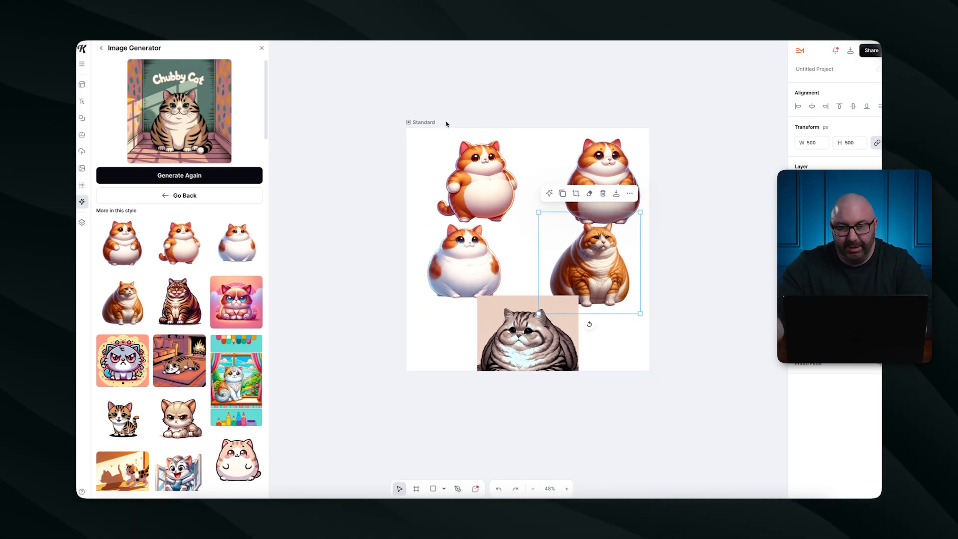
# Add a blank 1200 × 1200 Artboard 3 beside the cat artboard.
pyautogui.click(413, 122)
pyautogui.click(535, 108)
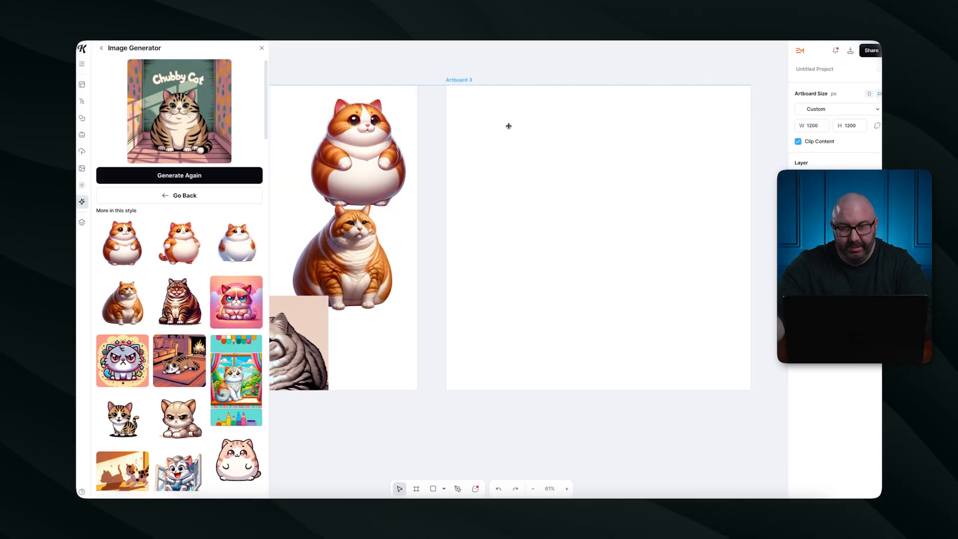
pyautogui.hscroll(-2, 406, 421)
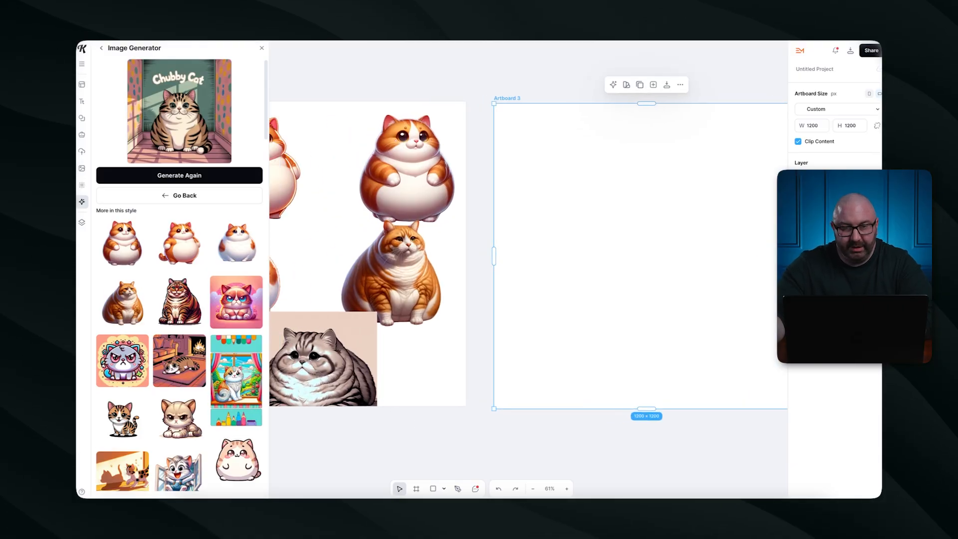
# Move the white cat up under the top-left cat and select Artboard 3.
pyautogui.click(262, 49)
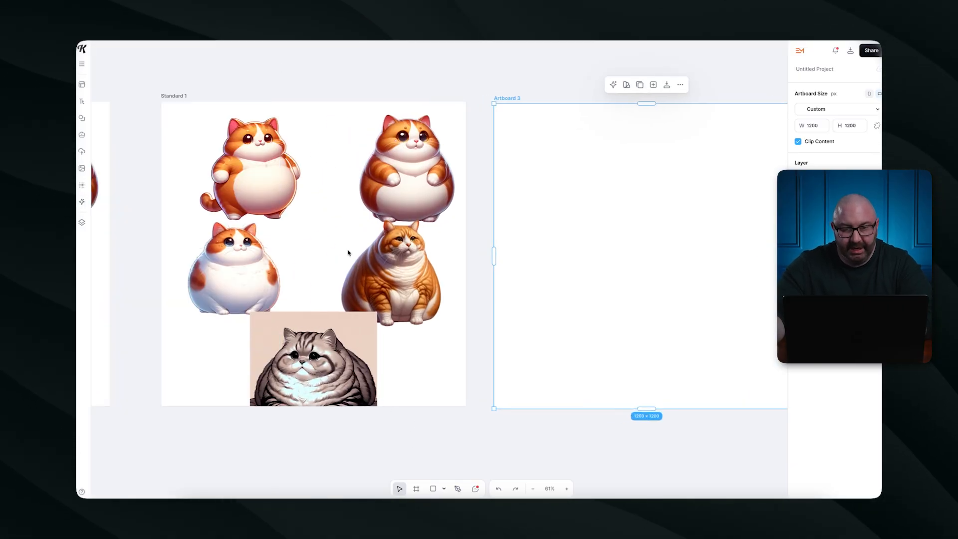
pyautogui.moveTo(266, 257); pyautogui.dragTo(295, 248)
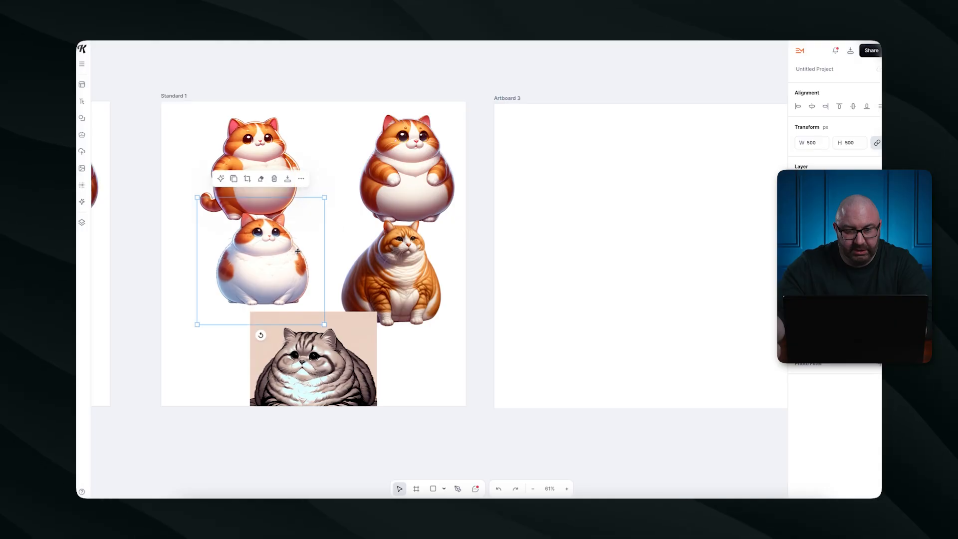
pyautogui.click(414, 165)
pyautogui.hscroll(5, 599, 207)
pyautogui.click(579, 201)
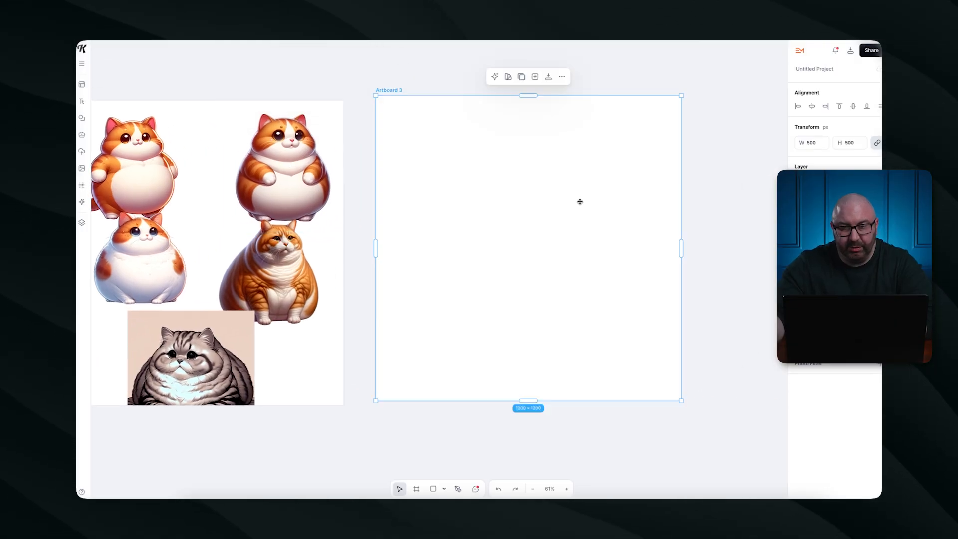
# Generate images with the prompt 'green grass cartoon background'.
pyautogui.click(83, 202)
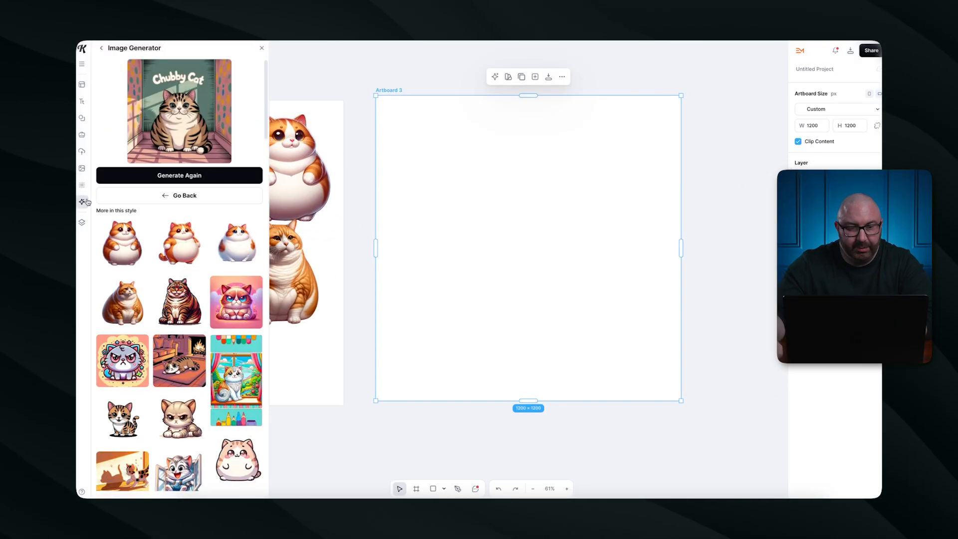
pyautogui.tripleClick(152, 95)
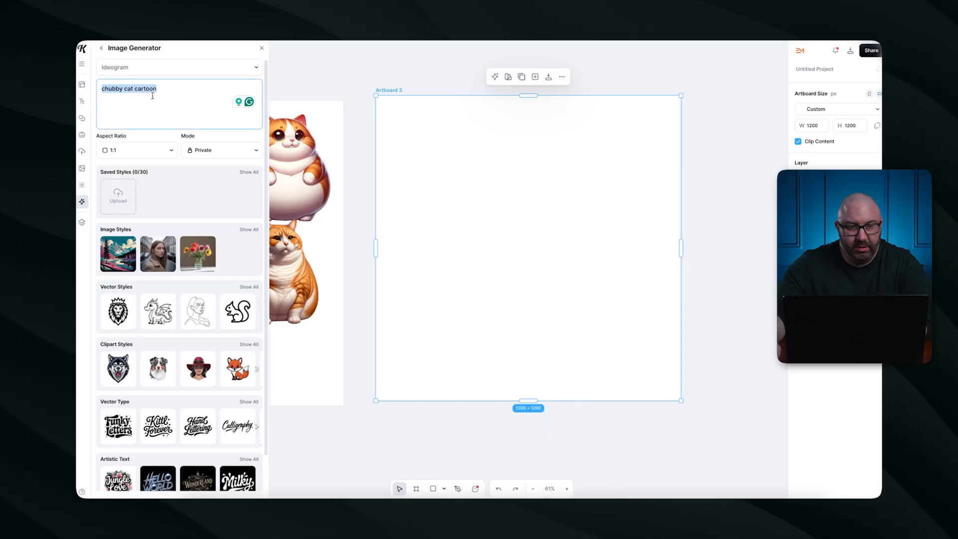
pyautogui.write('green gr')
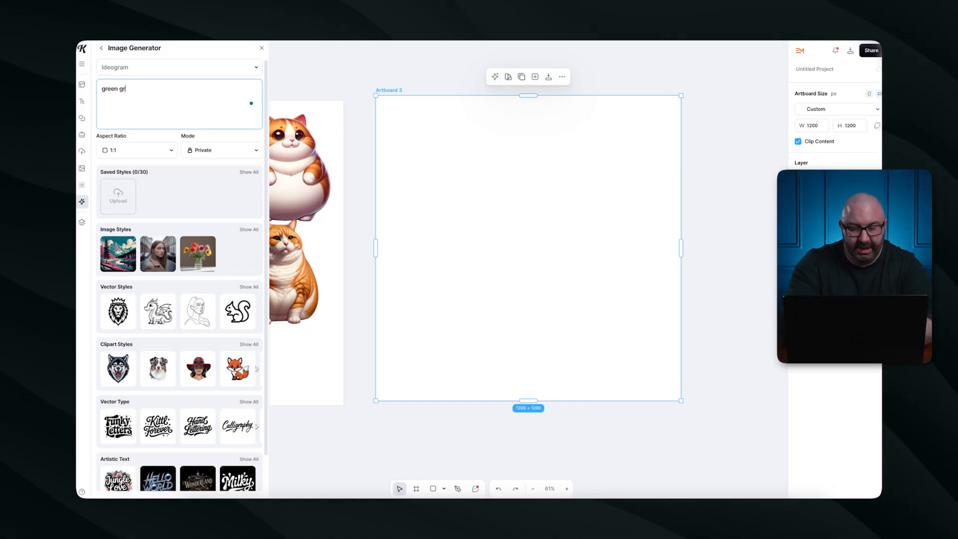
pyautogui.write('ass cartoon bac')
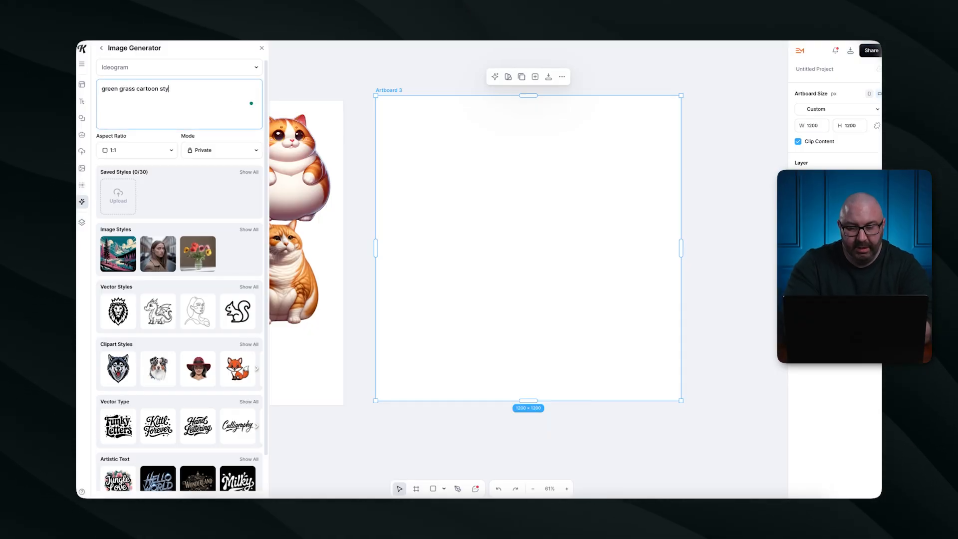
pyautogui.press('Return')
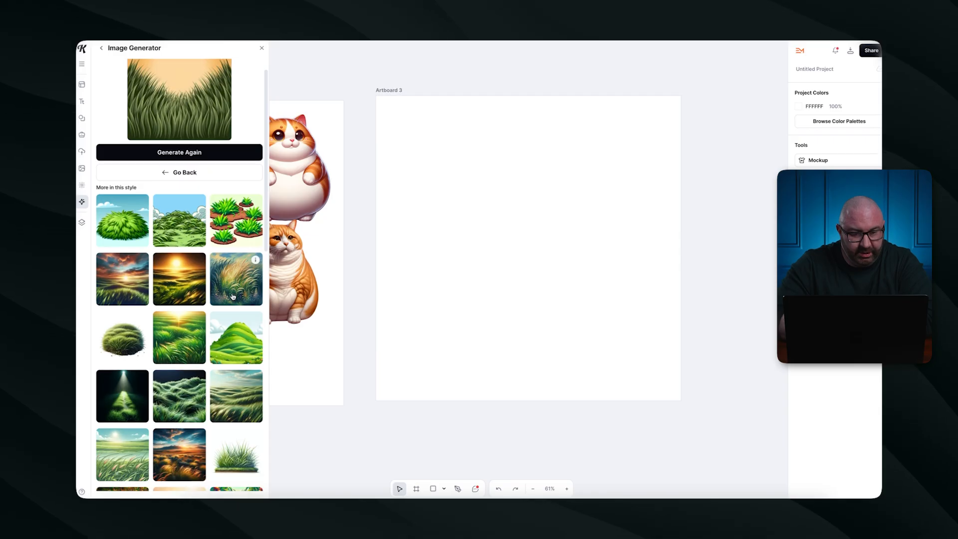
# Place the grass-with-fence and soccer-ball field images on Artboard 3.
pyautogui.scroll(-5, 232, 297)
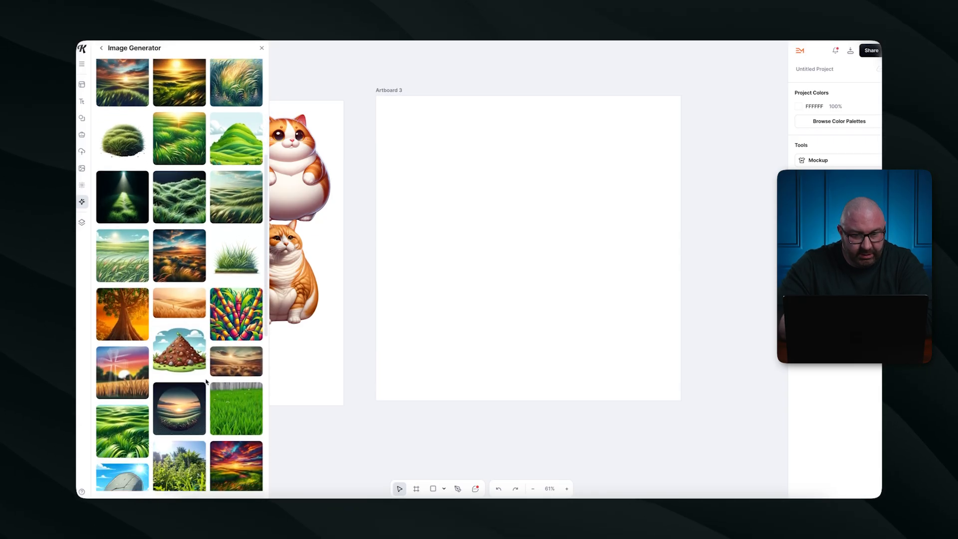
pyautogui.scroll(-2, 206, 382)
pyautogui.click(234, 339)
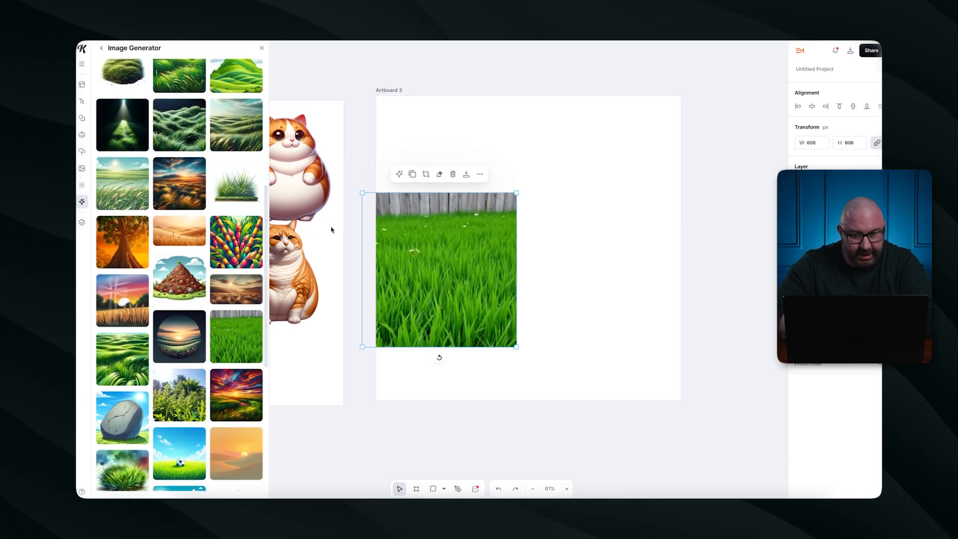
pyautogui.moveTo(516, 347); pyautogui.dragTo(520, 351)
pyautogui.scroll(-3, 224, 354)
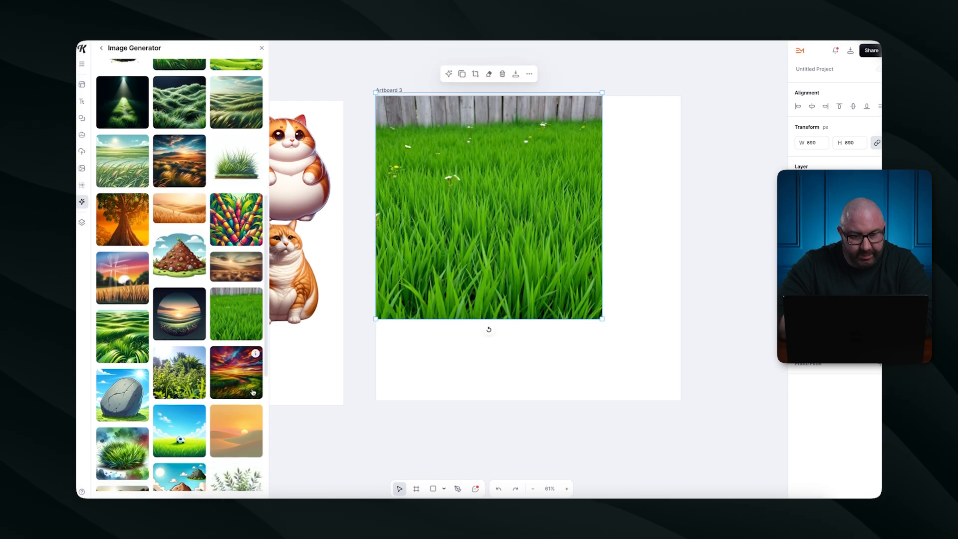
pyautogui.moveTo(174, 302); pyautogui.dragTo(414, 294)
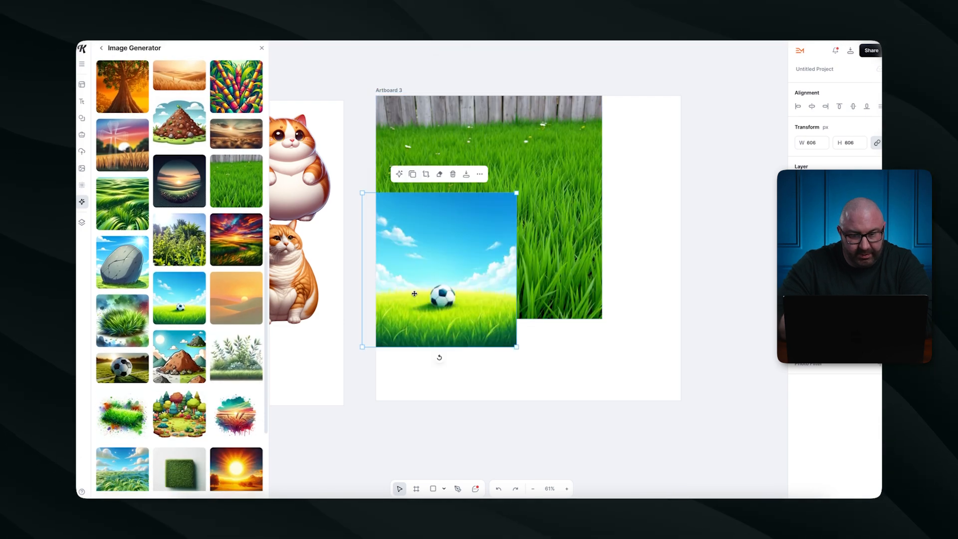
pyautogui.moveTo(517, 348); pyautogui.dragTo(599, 430)
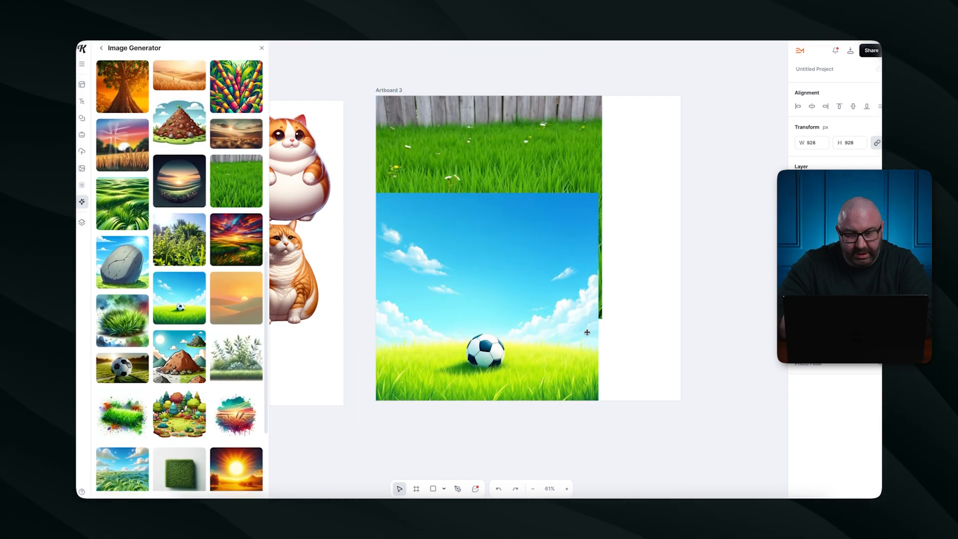
pyautogui.moveTo(587, 333); pyautogui.dragTo(632, 289)
# Delete the fence image and stretch the soccer-ball field to fill Artboard 3.
pyautogui.click(463, 112)
pyautogui.press('Delete')
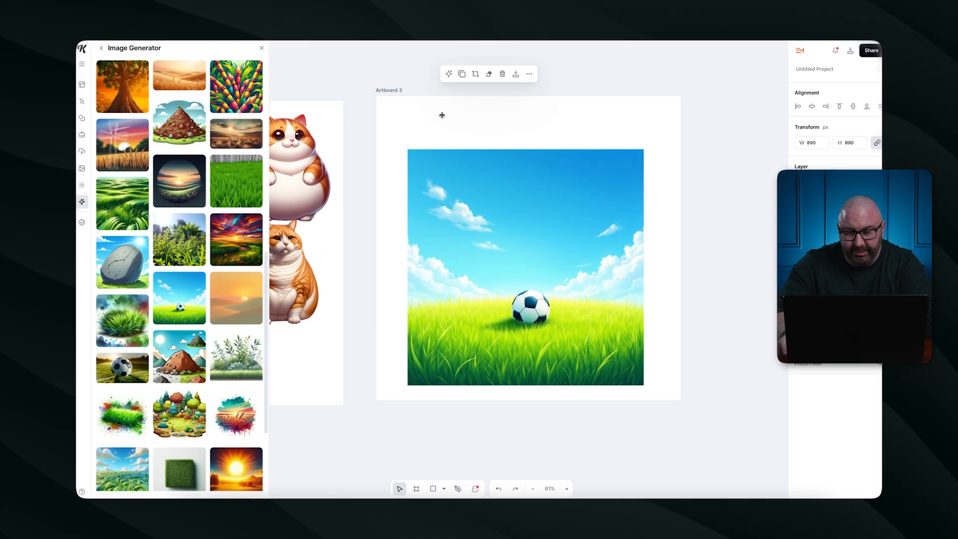
pyautogui.click(442, 269)
pyautogui.moveTo(408, 149); pyautogui.dragTo(354, 96)
pyautogui.moveTo(644, 385); pyautogui.dragTo(713, 407)
pyautogui.moveTo(451, 283); pyautogui.dragTo(459, 276)
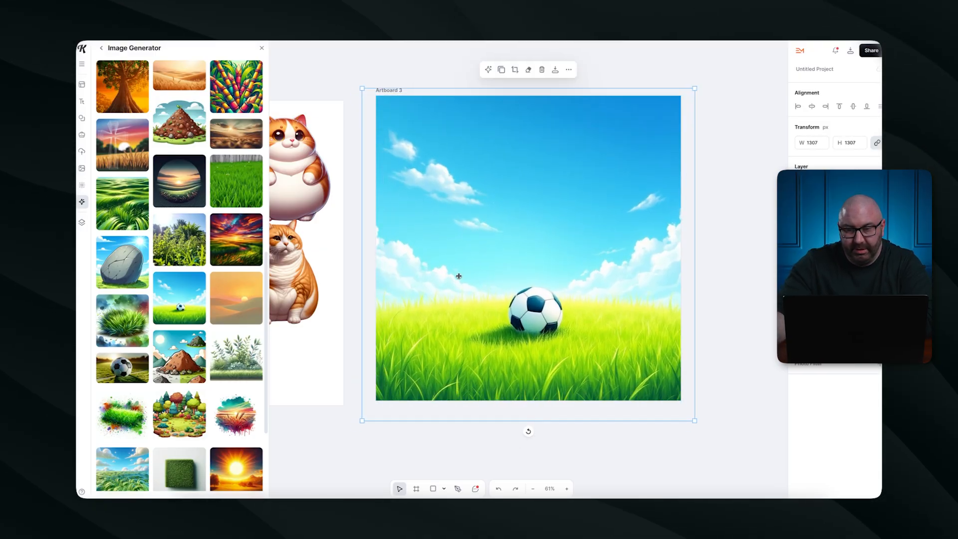
pyautogui.click(349, 193)
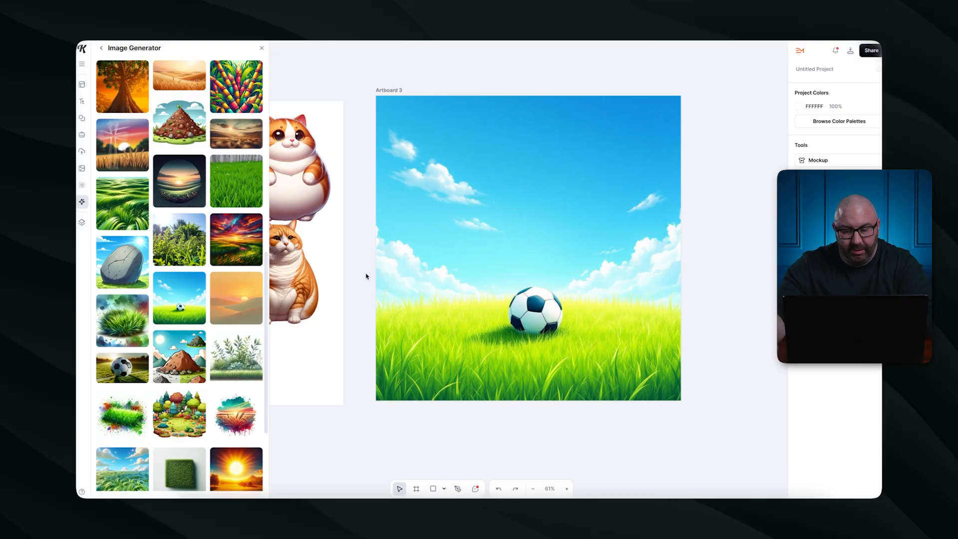
pyautogui.hscroll(-1, 366, 274)
# Centre the chubby orange-and-white cat on Artboard 3's grassy field, then bring up the Text panel.
pyautogui.click(262, 48)
pyautogui.moveTo(307, 146); pyautogui.dragTo(565, 285)
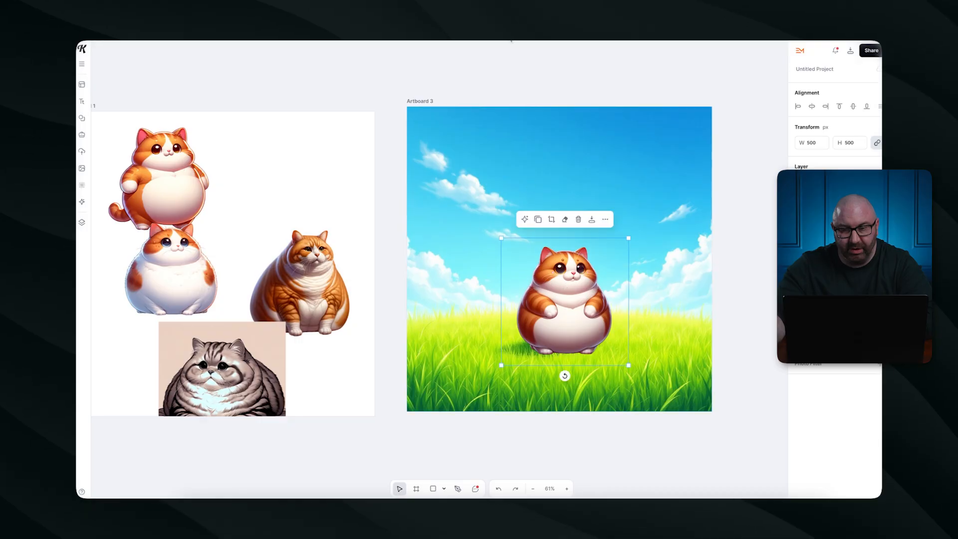
pyautogui.click(505, 70)
pyautogui.hscroll(2, 503, 115)
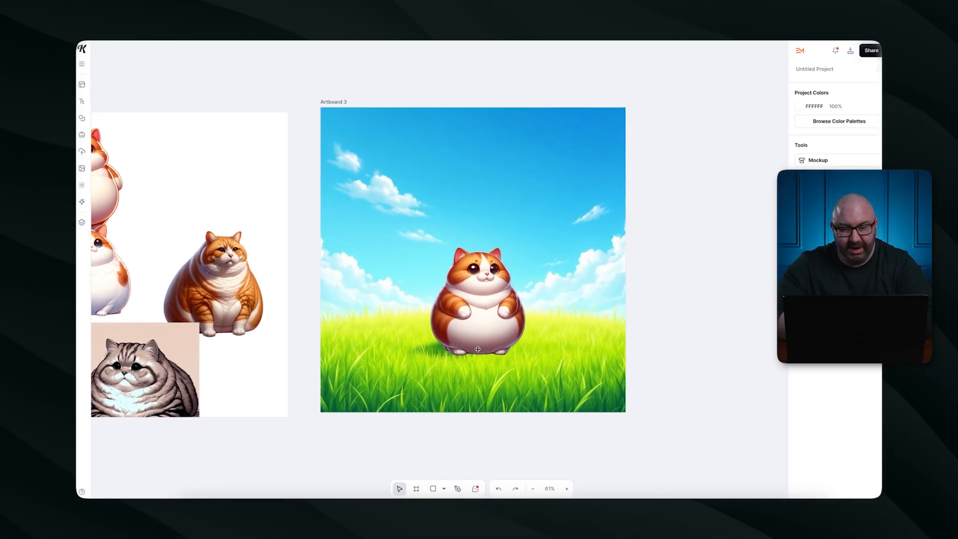
pyautogui.moveTo(479, 339); pyautogui.dragTo(475, 335)
pyautogui.click(654, 233)
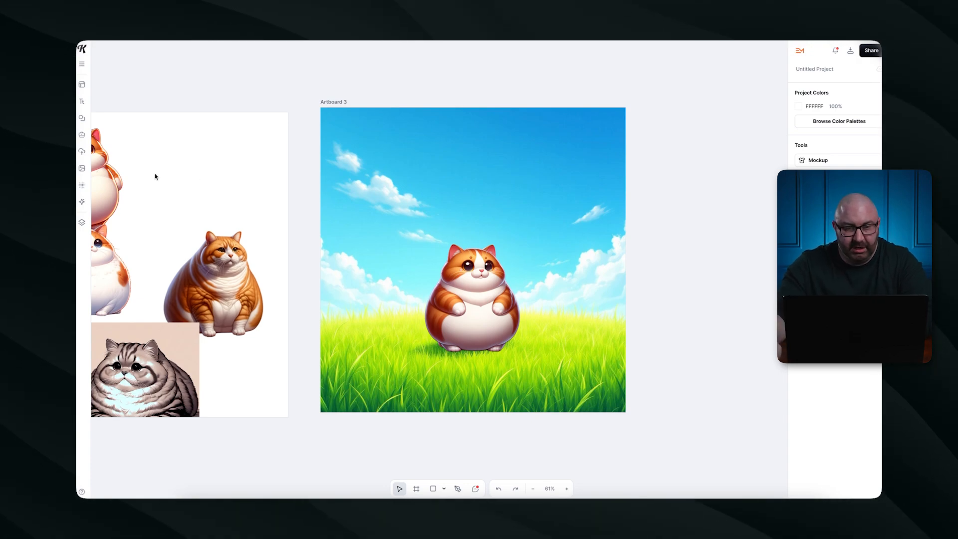
pyautogui.click(83, 103)
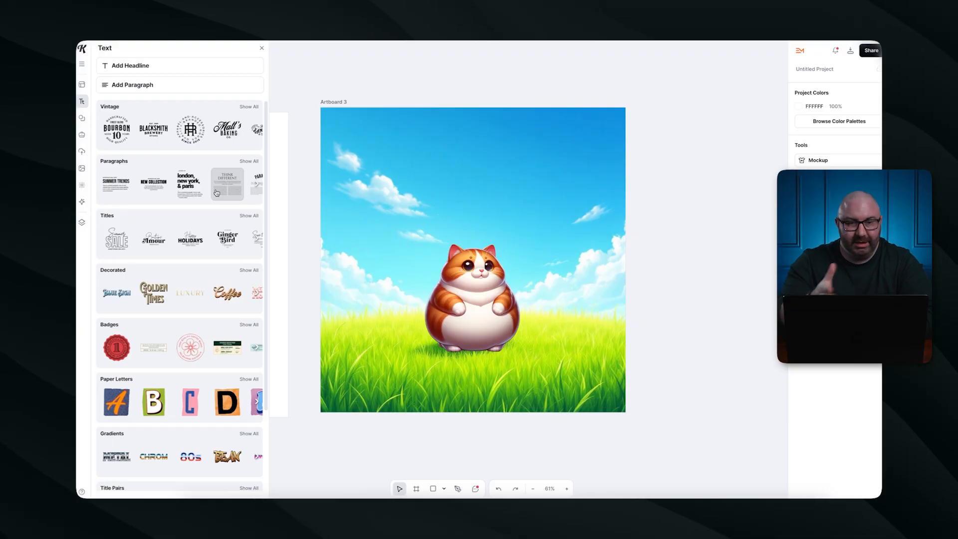
# Open the full Decorated text styles collection and add the Velvet style to the artboard.
pyautogui.scroll(-2, 174, 157)
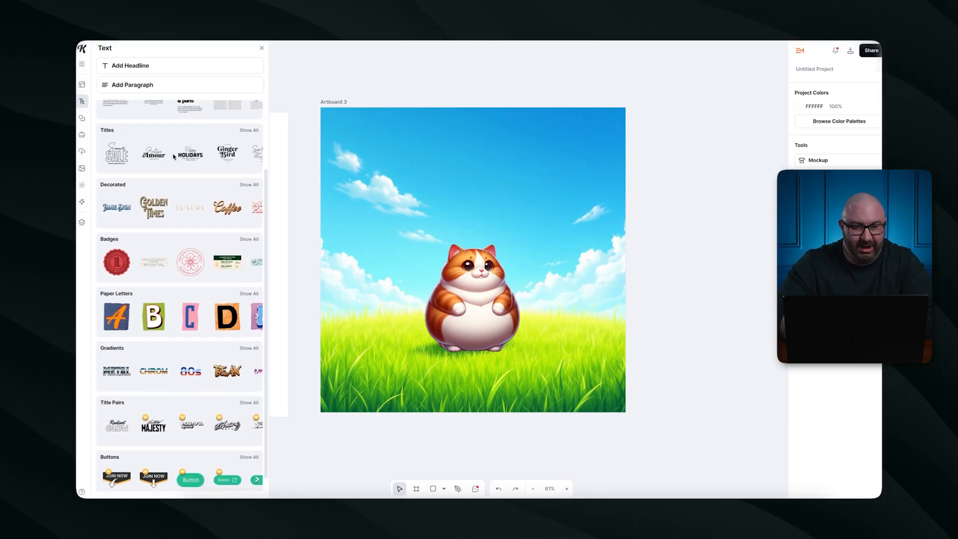
pyautogui.scroll(2, 171, 159)
pyautogui.scroll(-1, 164, 194)
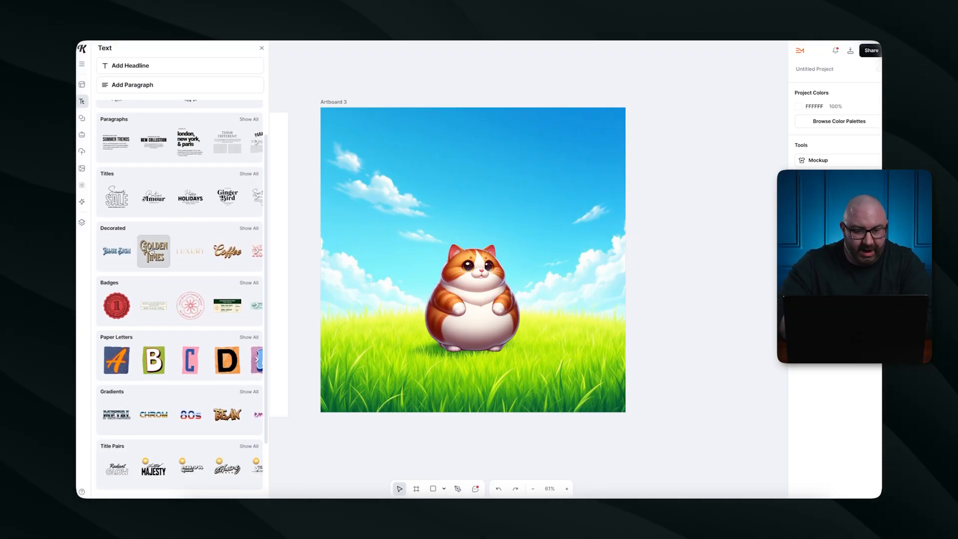
pyautogui.scroll(-1, 170, 280)
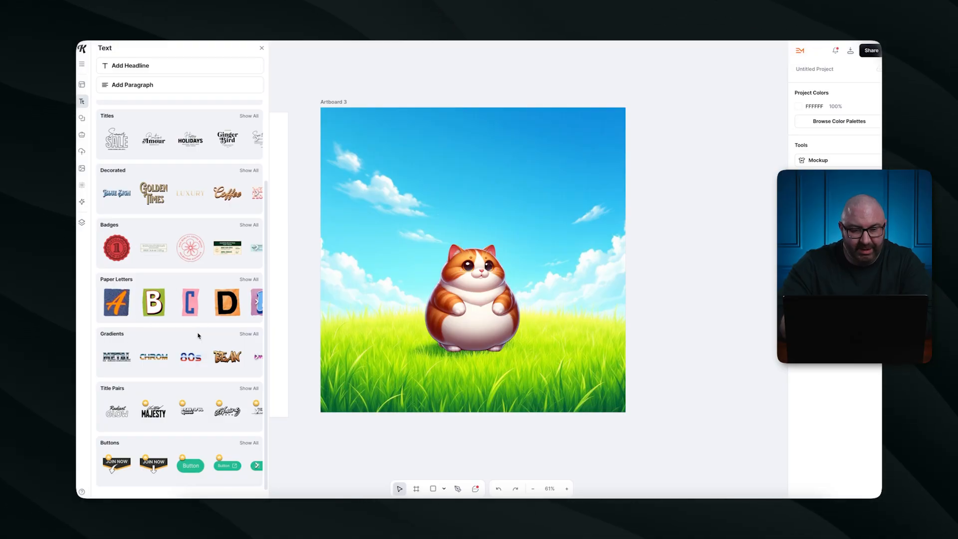
pyautogui.scroll(2, 204, 321)
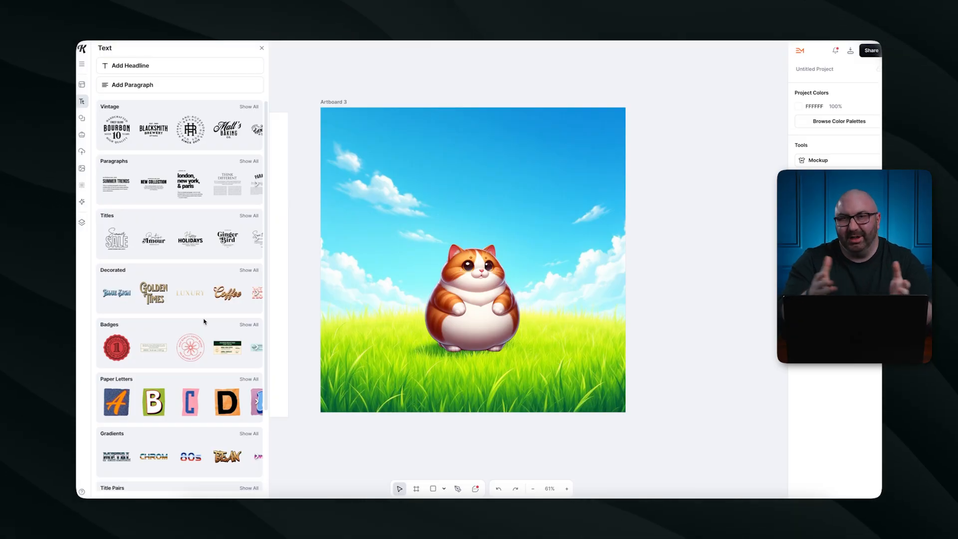
pyautogui.click(249, 270)
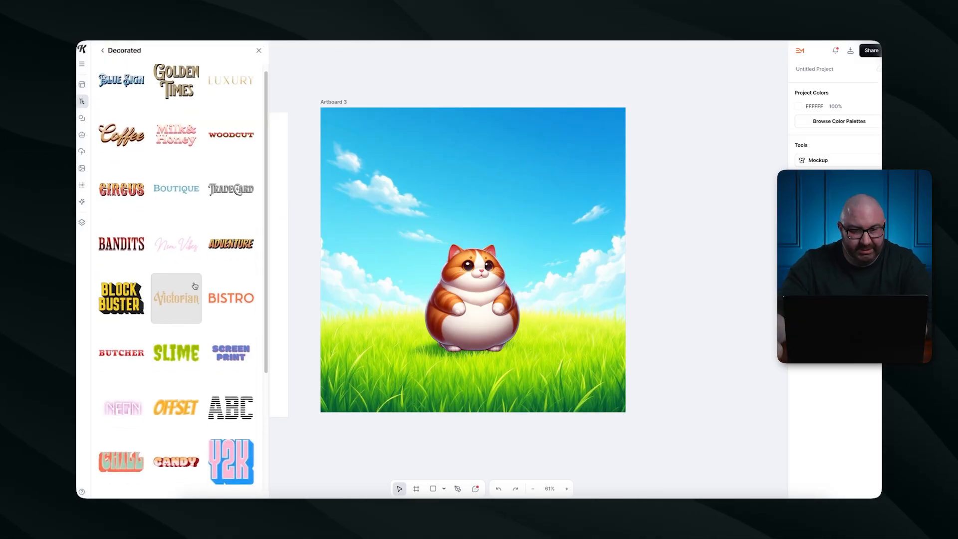
pyautogui.scroll(-3, 187, 294)
pyautogui.scroll(-3, 187, 302)
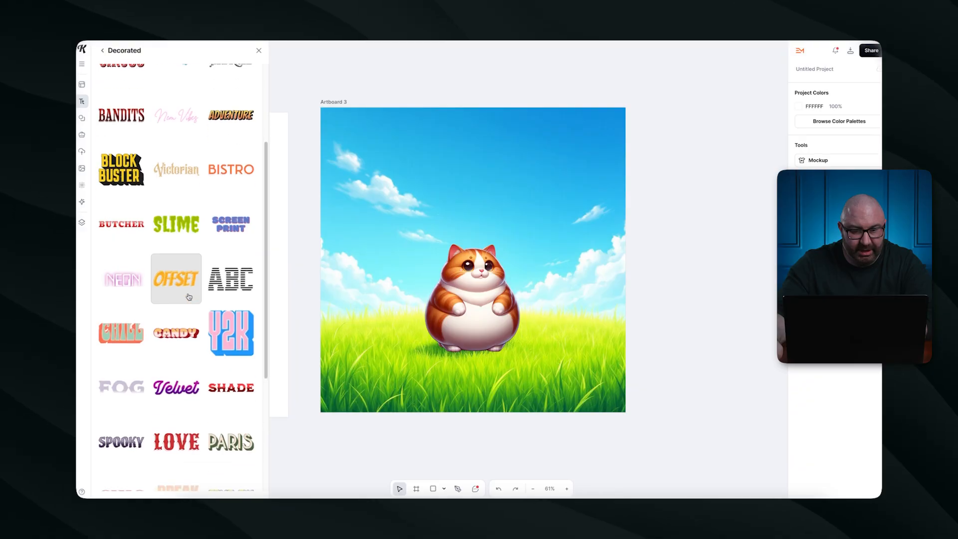
pyautogui.scroll(-1, 181, 313)
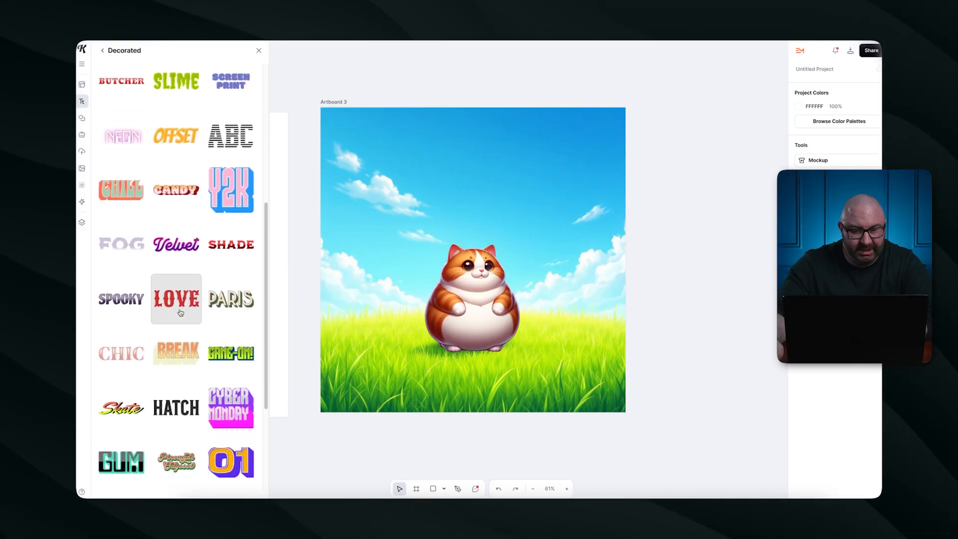
pyautogui.click(179, 248)
# Move the Velvet text up and change it to 'Built like a loaf / Moves like a legend'.
pyautogui.moveTo(440, 265); pyautogui.dragTo(462, 178)
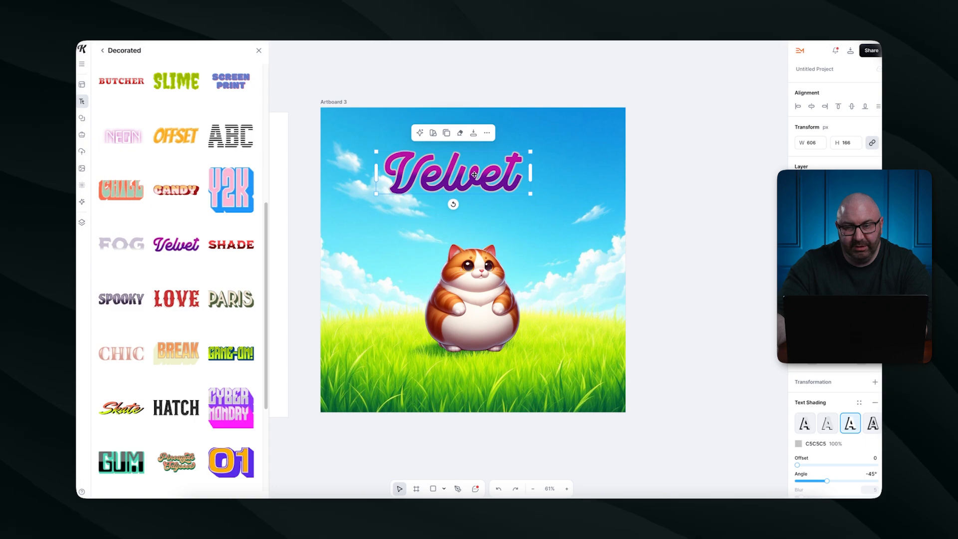
pyautogui.doubleClick(466, 181)
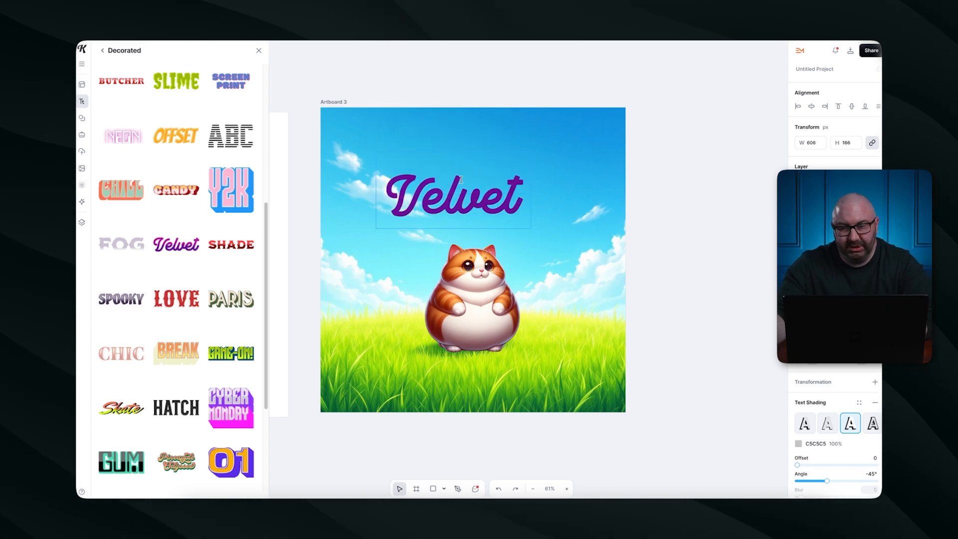
pyautogui.write('Built like a loaf')
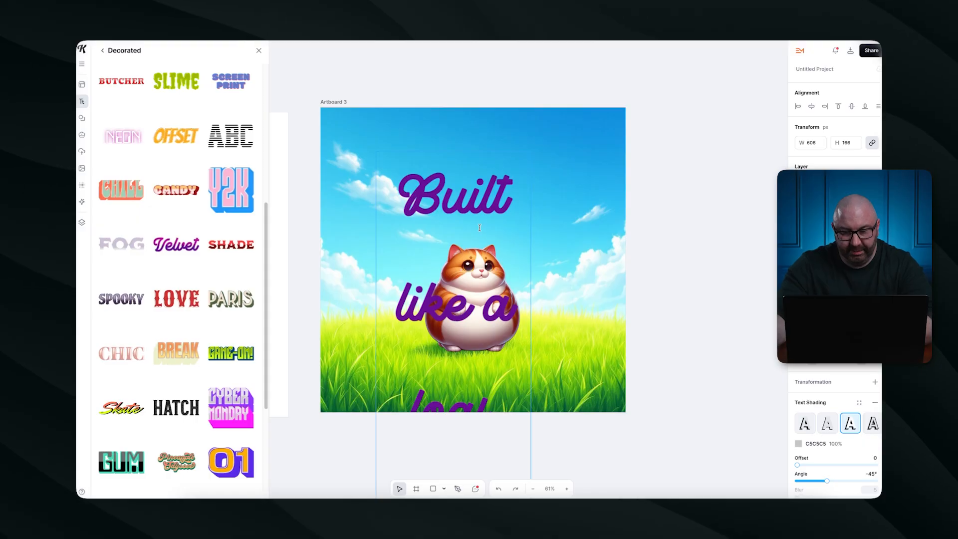
pyautogui.hotkey('ctrl', 'a')
pyautogui.write('Built like a')
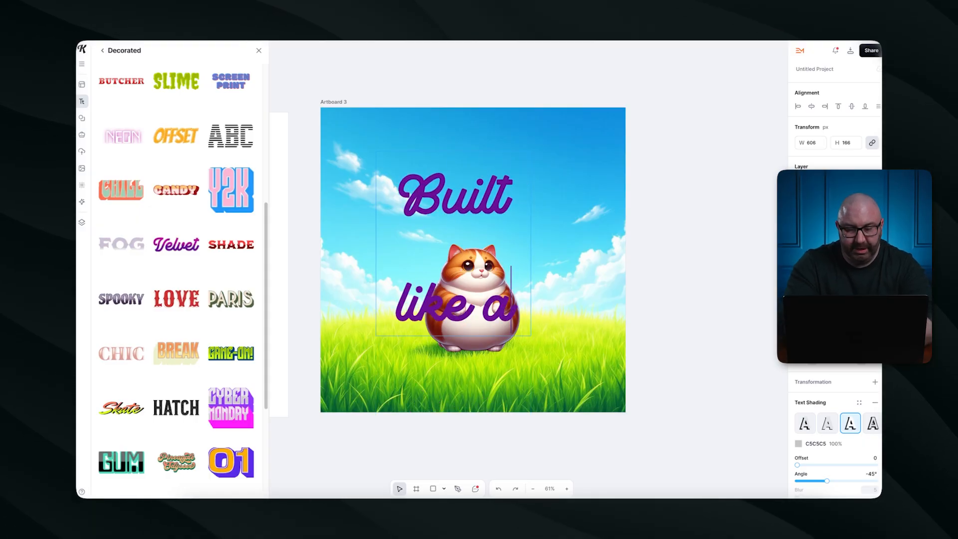
pyautogui.write(' loaf')
pyautogui.hotkey('ctrl', 'a')
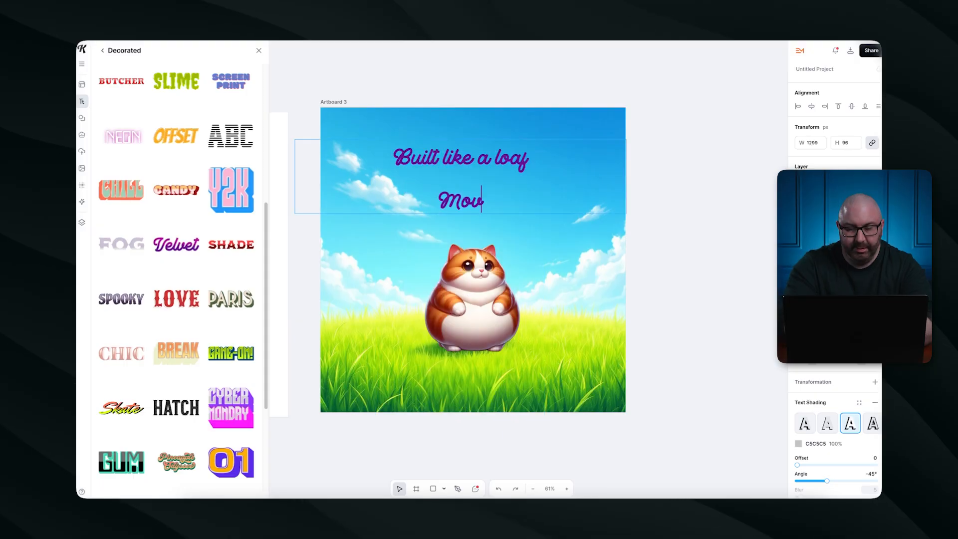
pyautogui.write('es Li')
pyautogui.press('BackSpace')
pyautogui.press('BackSpace')
pyautogui.write('like a legend')
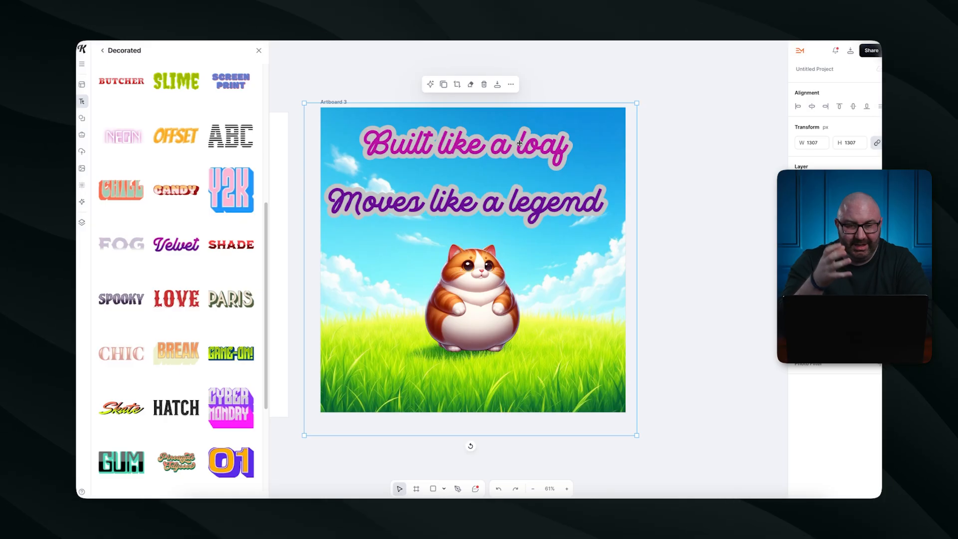
# Centre the background horizontally and delete the caption text.
pyautogui.moveTo(458, 149); pyautogui.dragTo(460, 149)
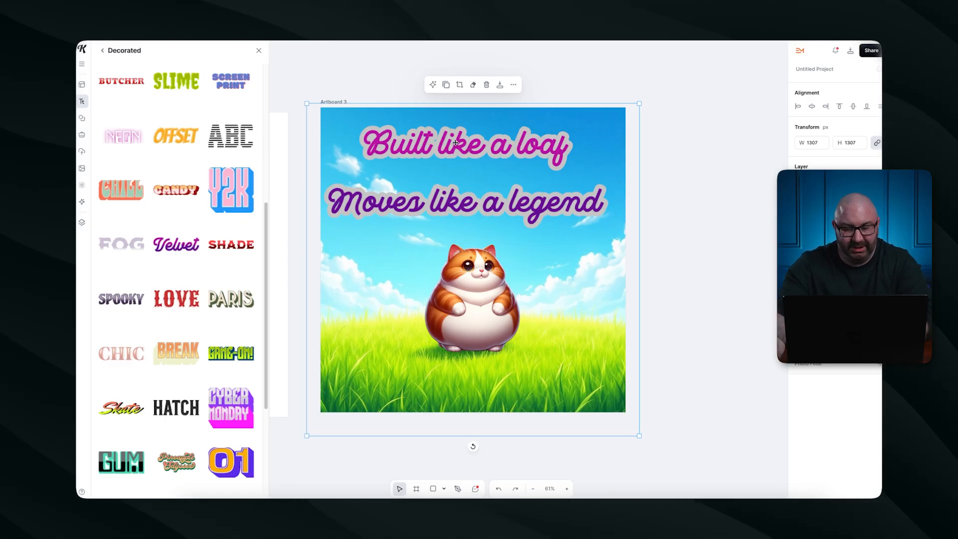
pyautogui.press('Delete')
pyautogui.scroll(-2, 134, 300)
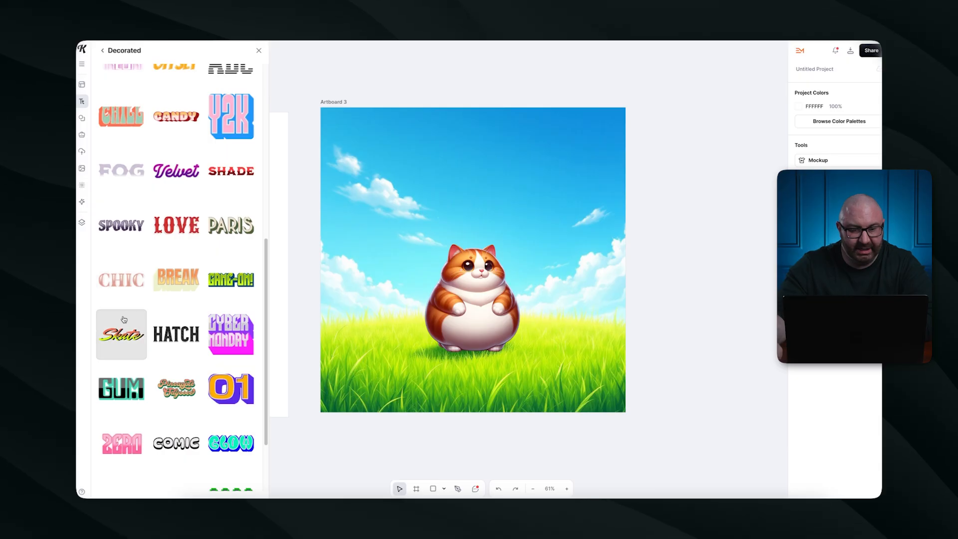
# Add the PARIS text style, retype it as 'BUILT / LIKE A LOAF', and shrink it on the left.
pyautogui.scroll(-2, 124, 322)
pyautogui.click(231, 134)
pyautogui.moveTo(446, 250); pyautogui.dragTo(423, 152)
pyautogui.doubleClick(423, 151)
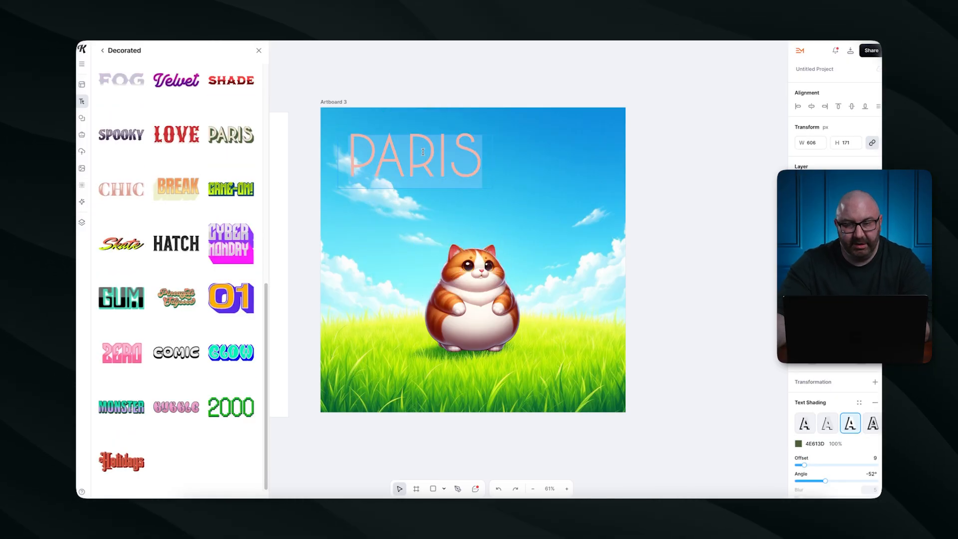
pyautogui.write('BU')
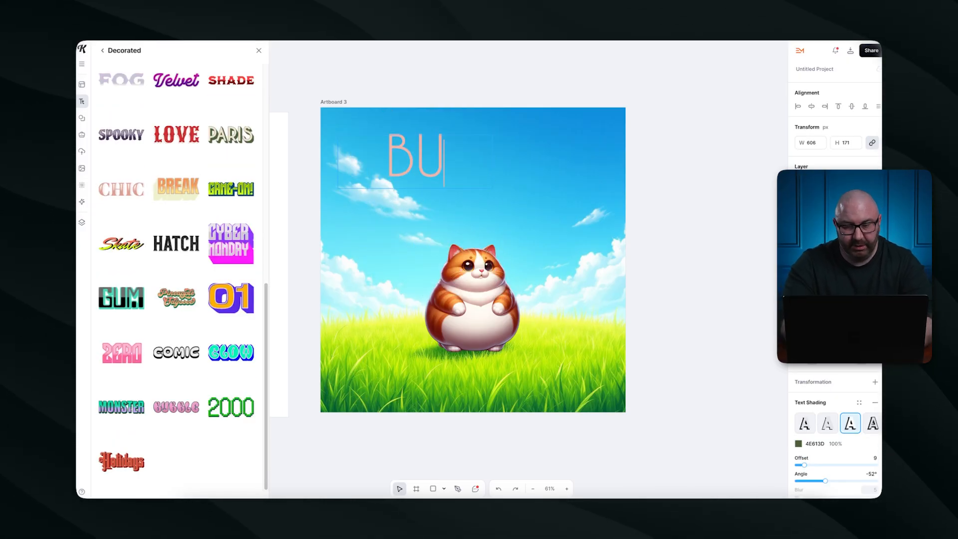
pyautogui.write('ILT')
pyautogui.press('Return')
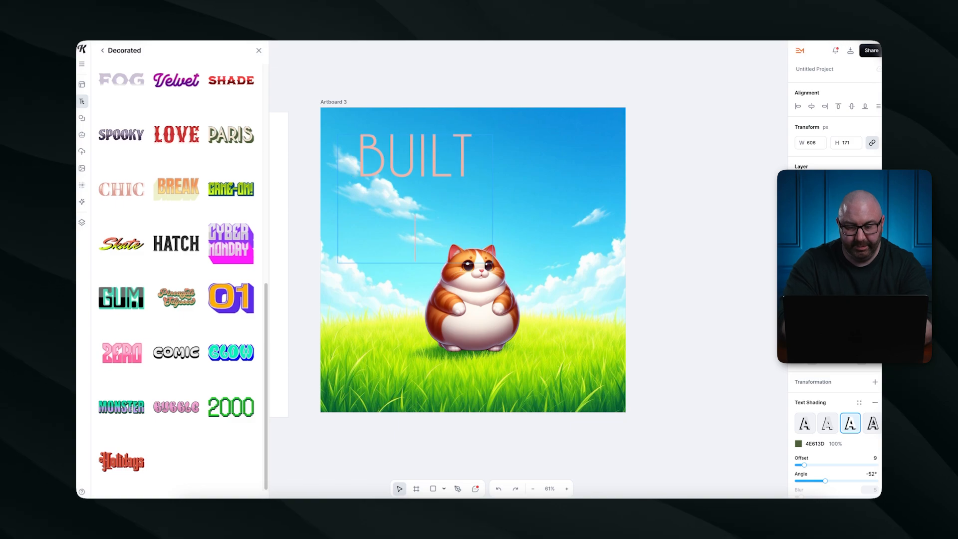
pyautogui.write('LIKE A L')
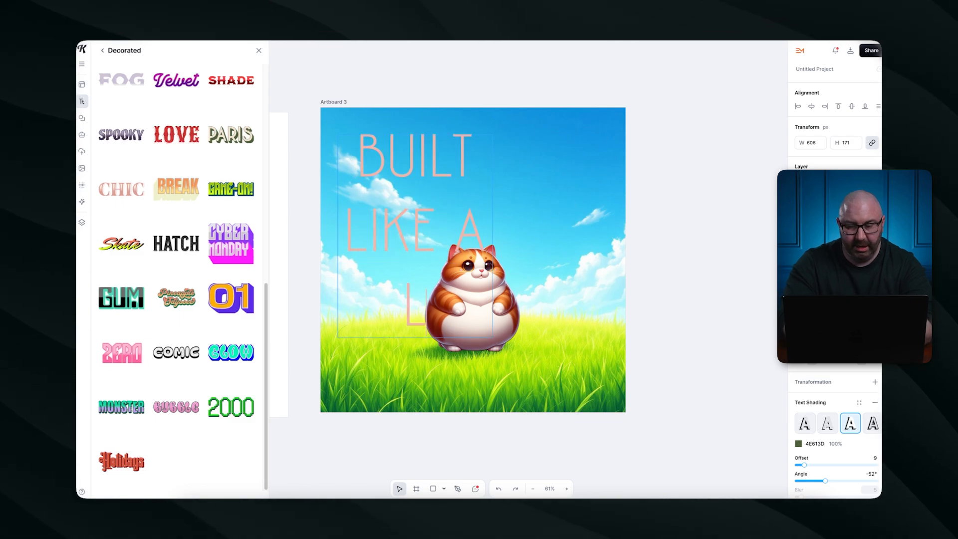
pyautogui.write('OAF')
pyautogui.press('Escape')
pyautogui.moveTo(487, 306); pyautogui.dragTo(442, 254)
# Duplicate the heading to the right and retype it as 'MOVES LIKE A / LEGEND'.
pyautogui.moveTo(421, 152); pyautogui.dragTo(587, 151)
pyautogui.click(588, 152)
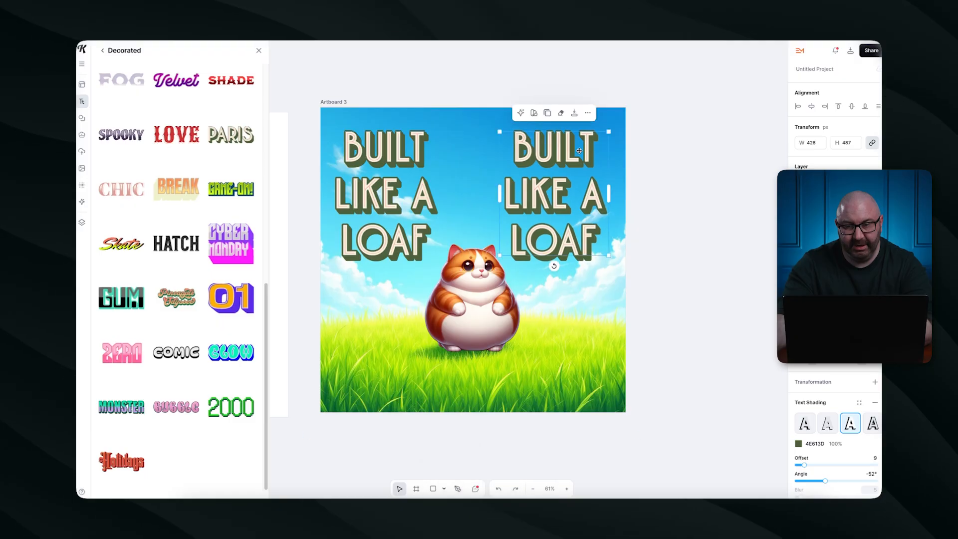
pyautogui.write('MOVES ')
pyautogui.write('LIKE')
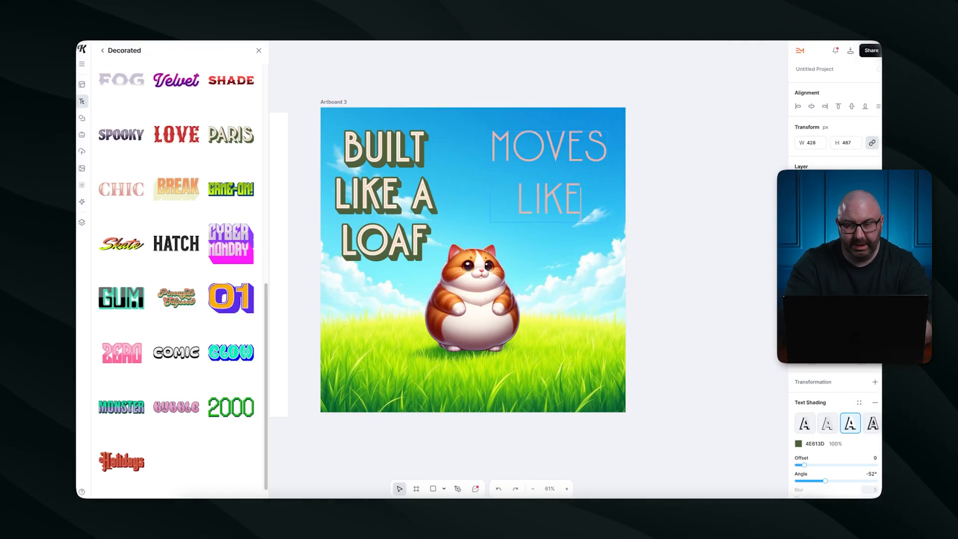
pyautogui.write(' A')
pyautogui.press('Return')
pyautogui.write('LEGEN')
pyautogui.write('D')
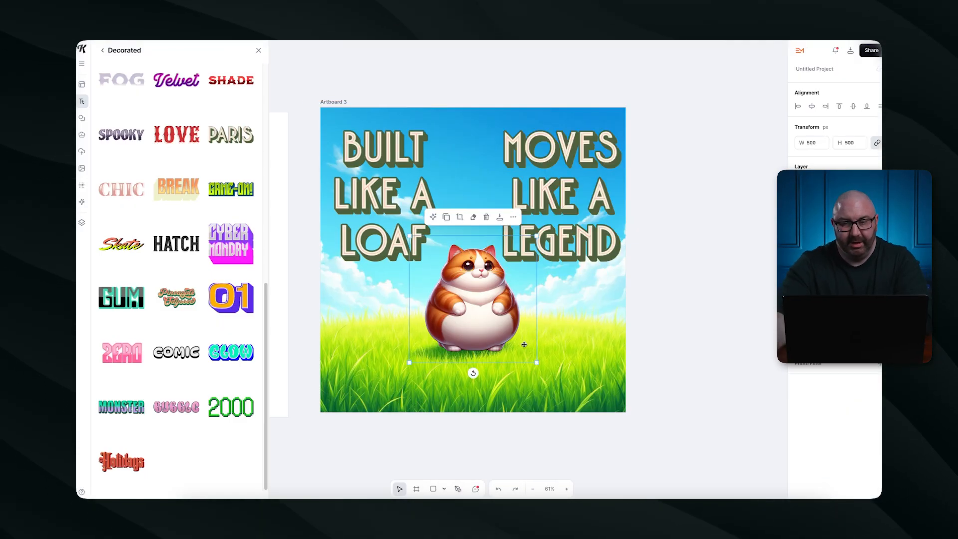
# Nudge the cat image toward the centre of the artboard.
pyautogui.click(753, 261)
pyautogui.click(534, 361)
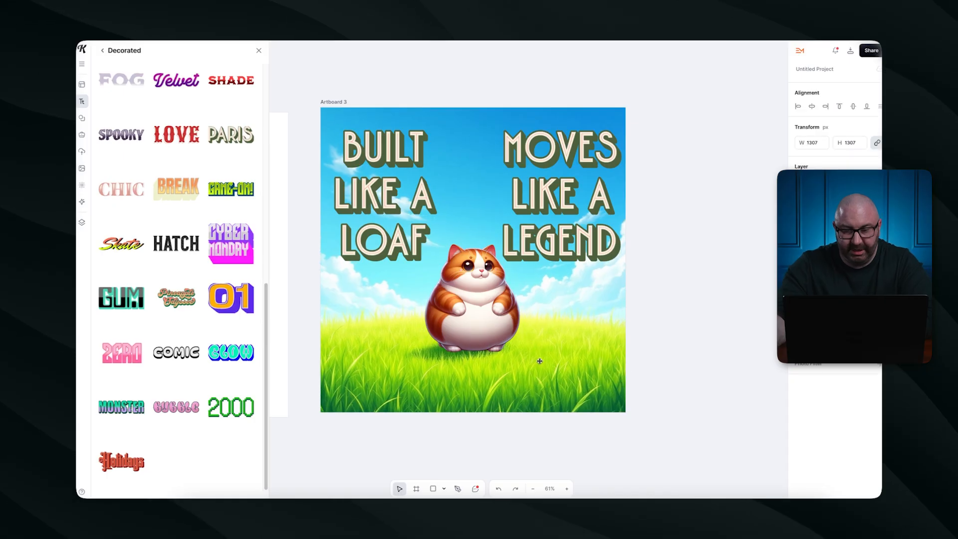
pyautogui.click(491, 324)
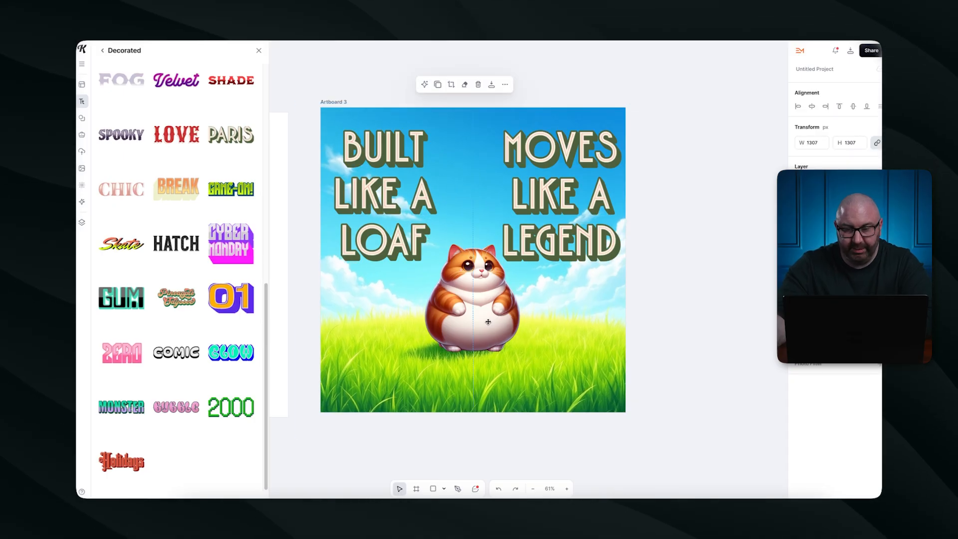
pyautogui.moveTo(491, 323); pyautogui.dragTo(486, 323)
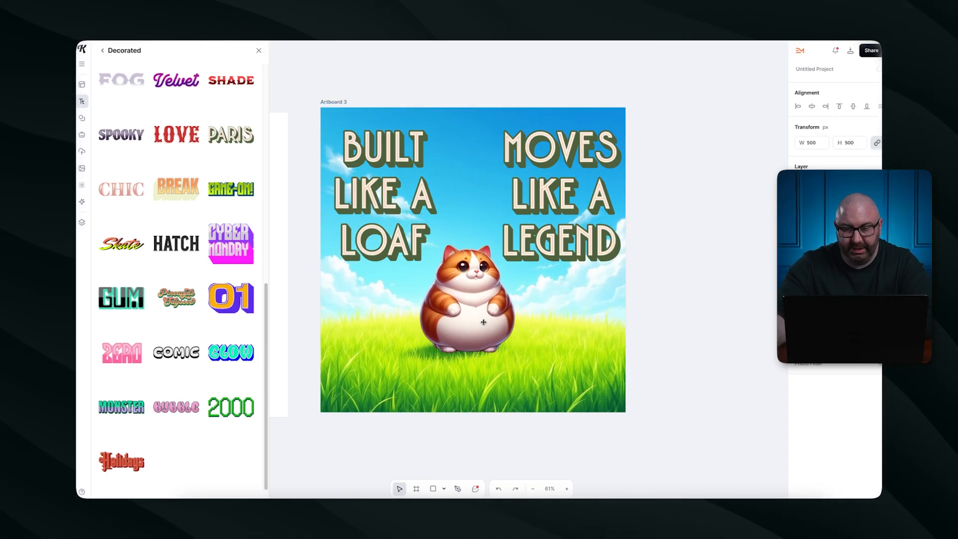
# Widen MOVES LIKE A LEGEND, centre it under BUILT LIKE A LOAF, and widen that heading.
pyautogui.click(720, 240)
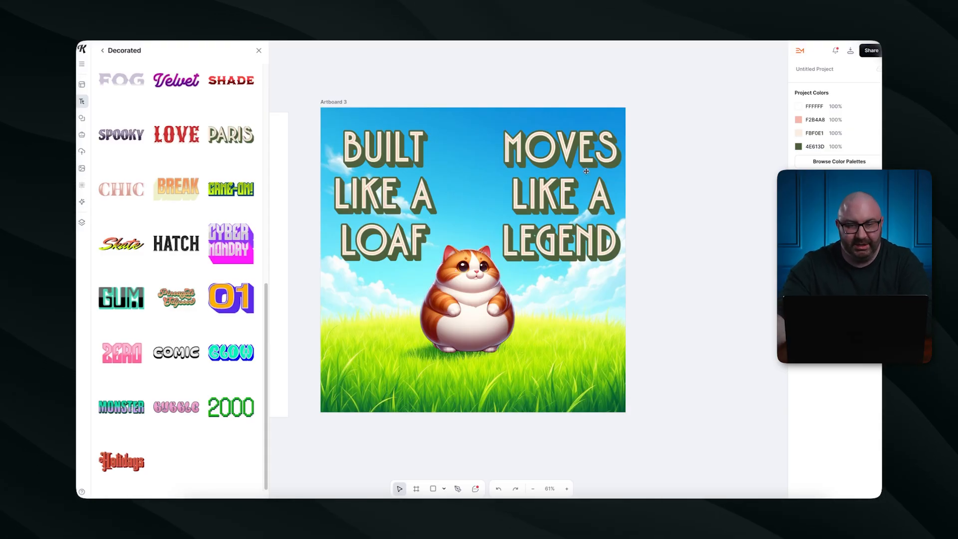
pyautogui.click(548, 197)
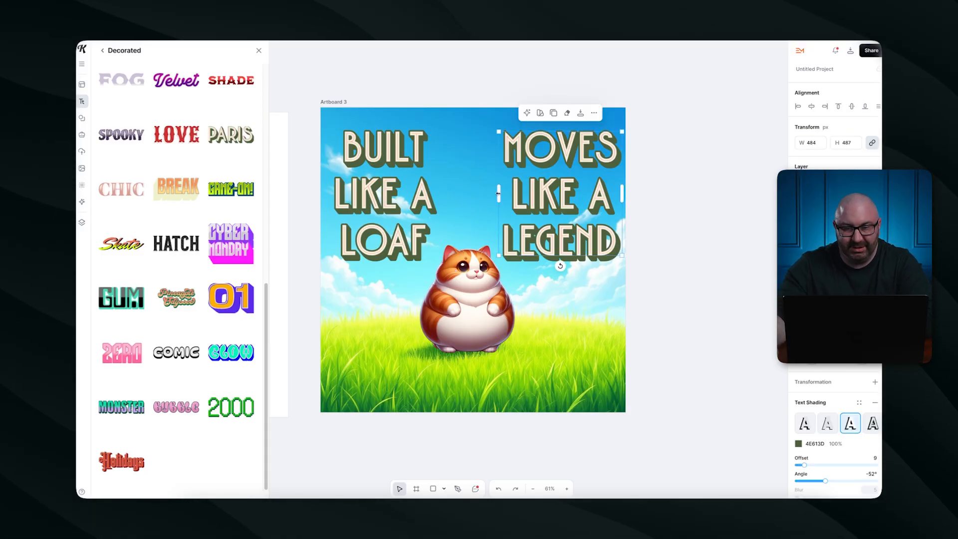
pyautogui.moveTo(498, 193); pyautogui.dragTo(350, 194)
pyautogui.moveTo(555, 160); pyautogui.dragTo(543, 203)
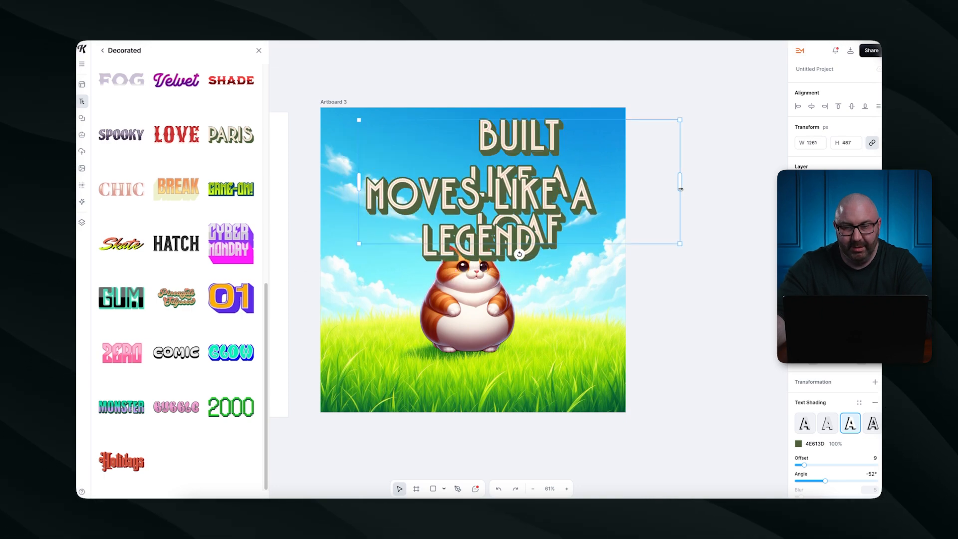
pyautogui.moveTo(680, 189); pyautogui.dragTo(651, 186)
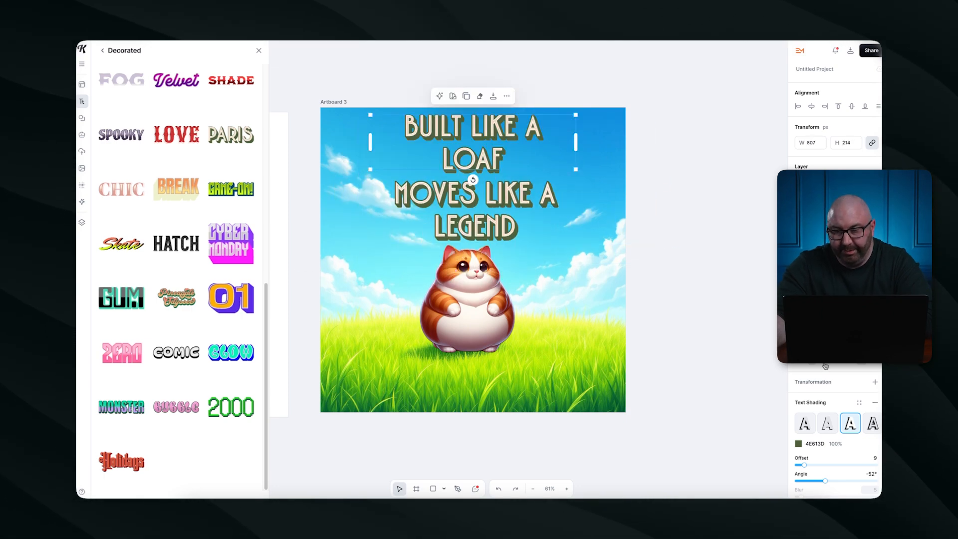
pyautogui.scroll(-1, 836, 399)
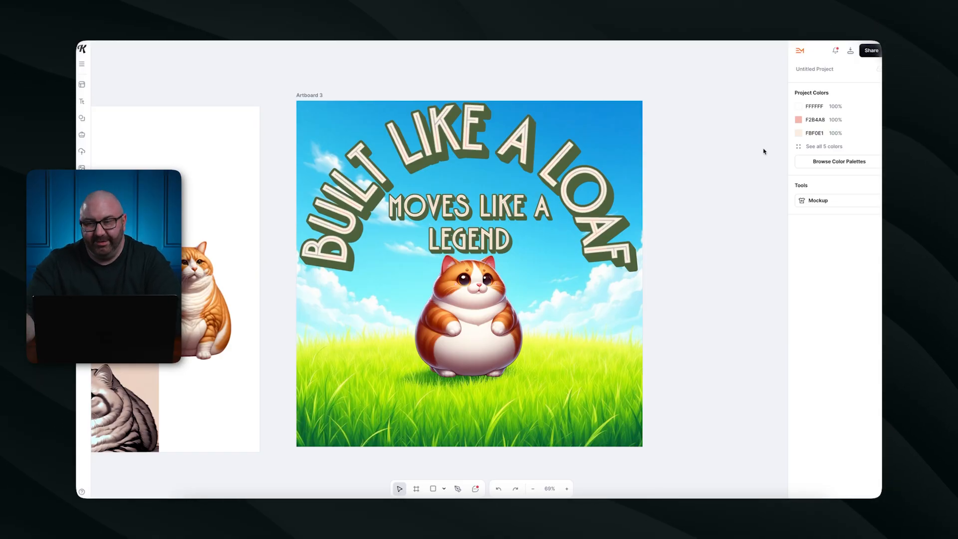
# Create a product mockup from Artboard 3 and search the mockups for 'MUG'.
pyautogui.click(813, 201)
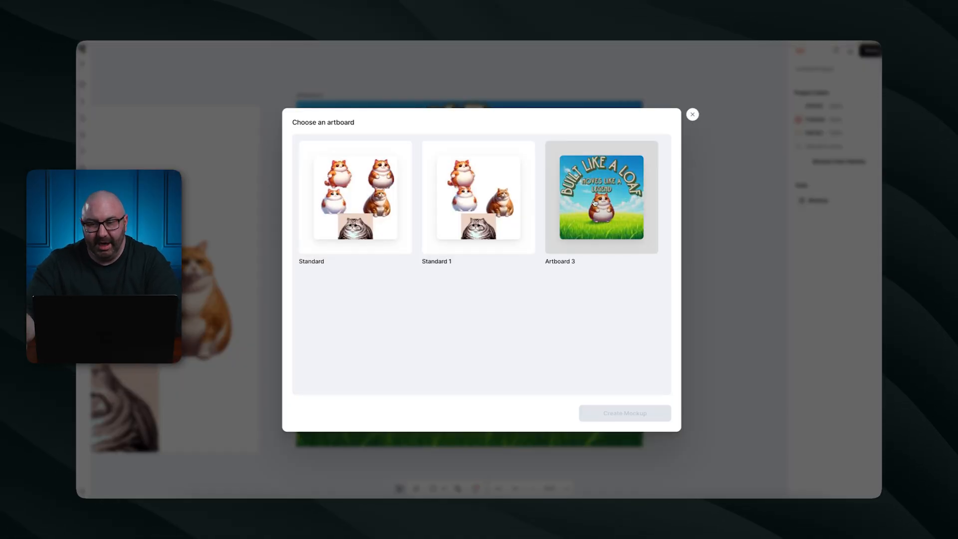
pyautogui.click(601, 197)
pyautogui.click(624, 415)
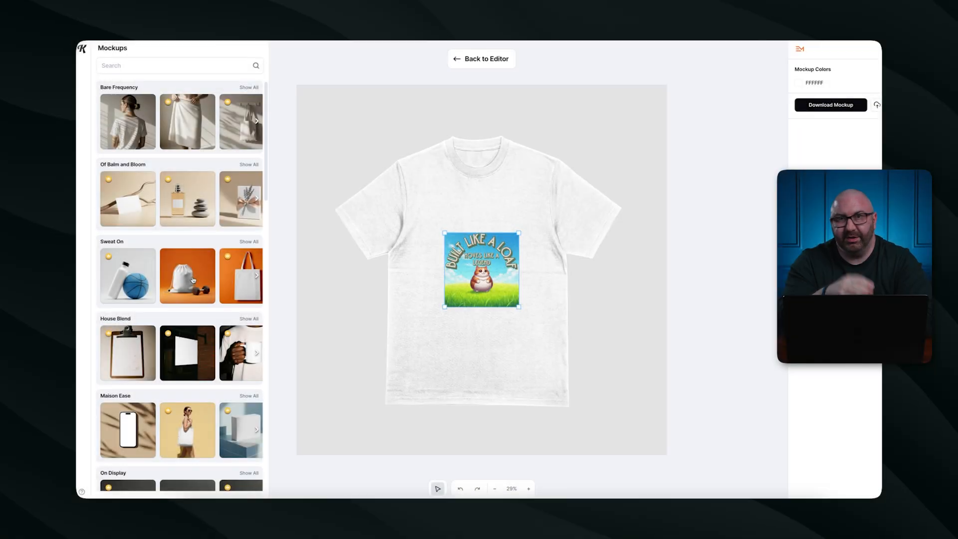
pyautogui.click(150, 68)
pyautogui.write('MUG')
pyautogui.press('Return')
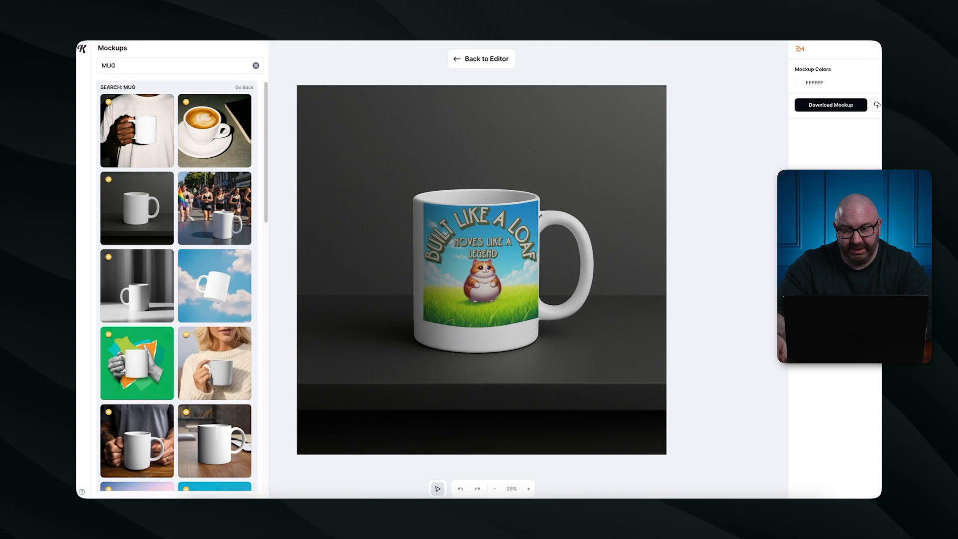
# Fit the cat design onto the sweater-woman's mug, then return to the Kittl home page.
pyautogui.moveTo(530, 224); pyautogui.dragTo(524, 237)
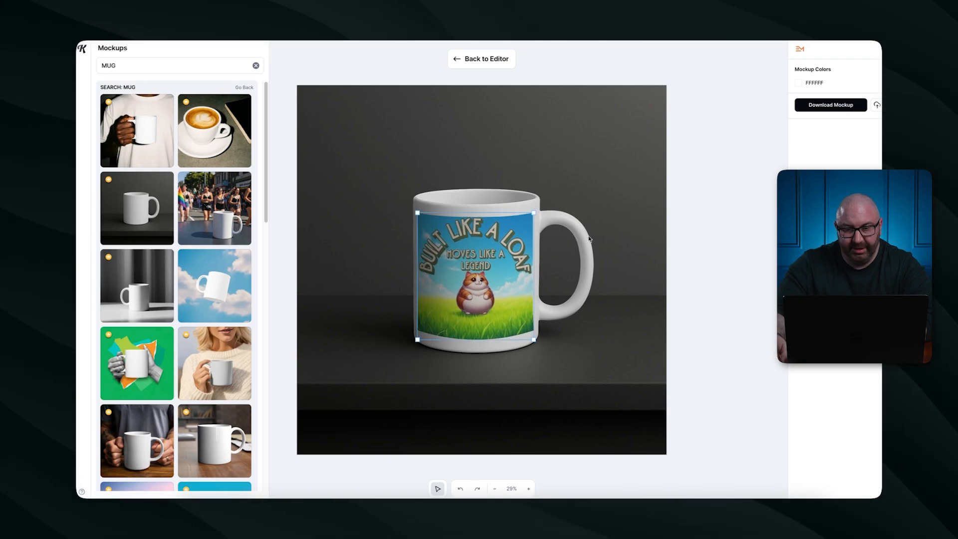
pyautogui.click(664, 192)
pyautogui.click(224, 356)
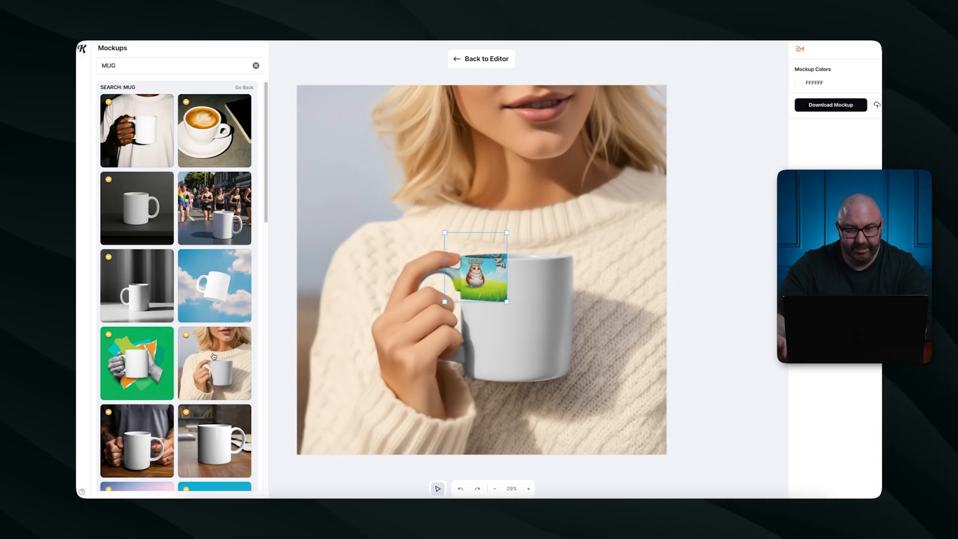
pyautogui.moveTo(545, 288); pyautogui.dragTo(588, 249)
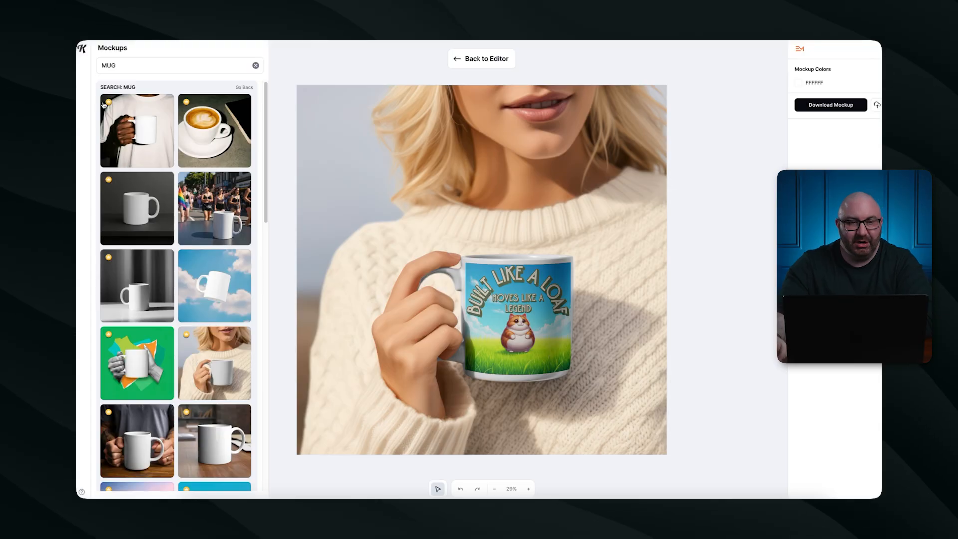
pyautogui.click(84, 49)
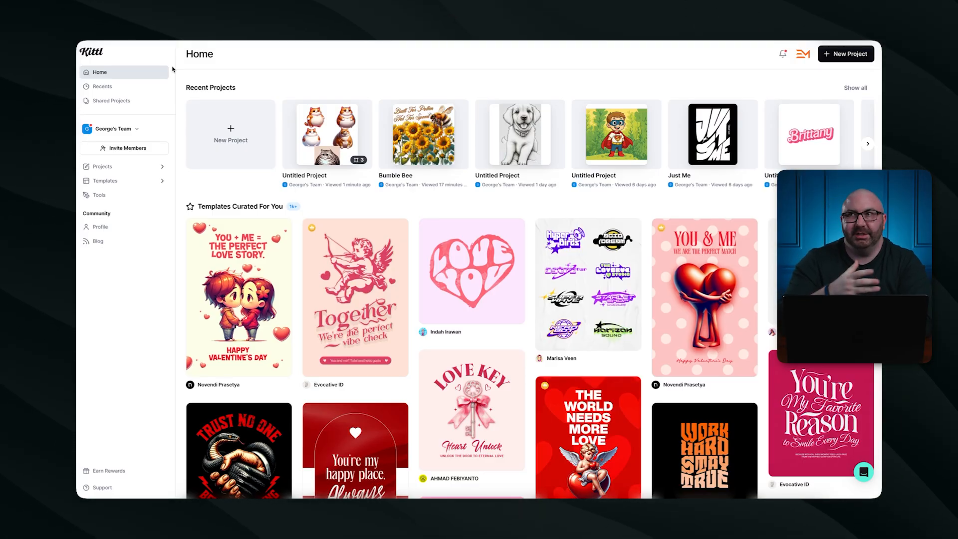
pyautogui.click(116, 183)
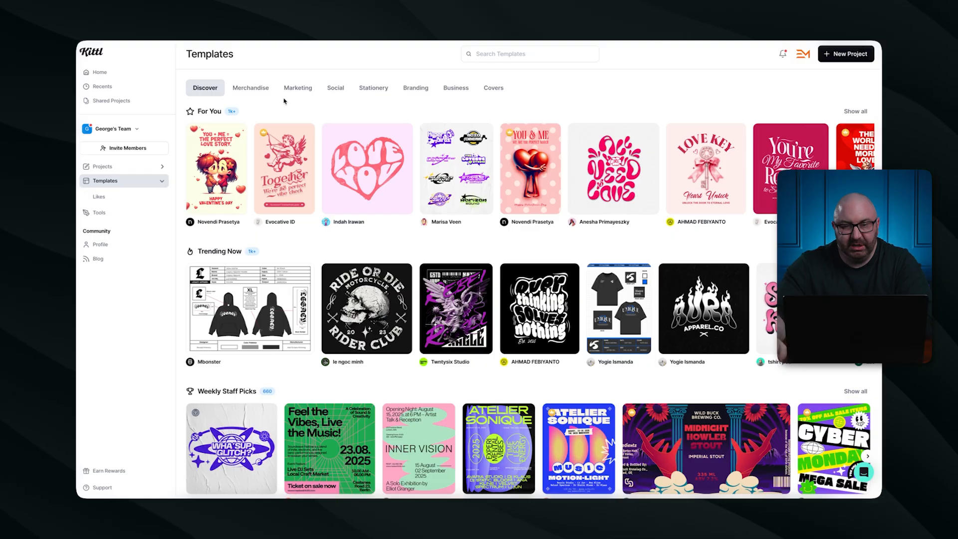
pyautogui.scroll(-2, 513, 320)
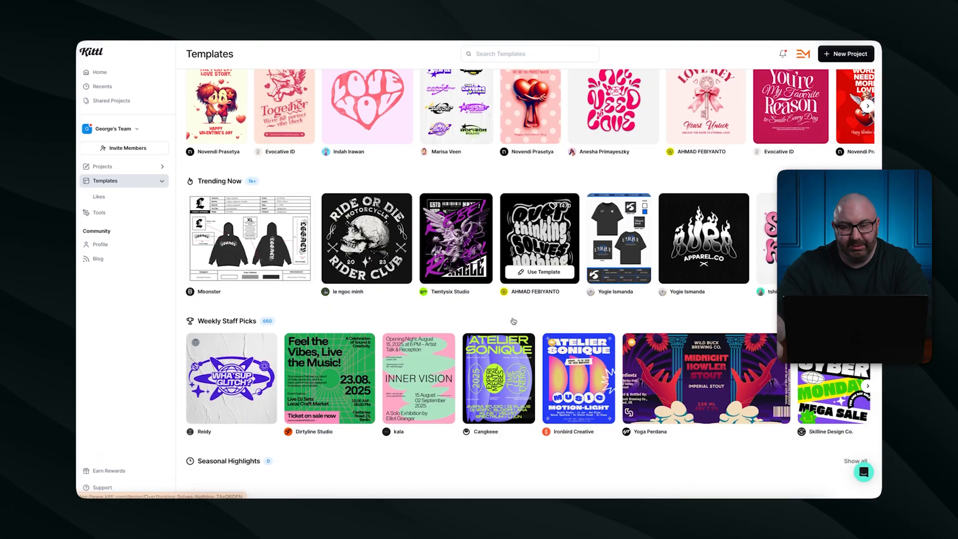
pyautogui.scroll(-2, 514, 321)
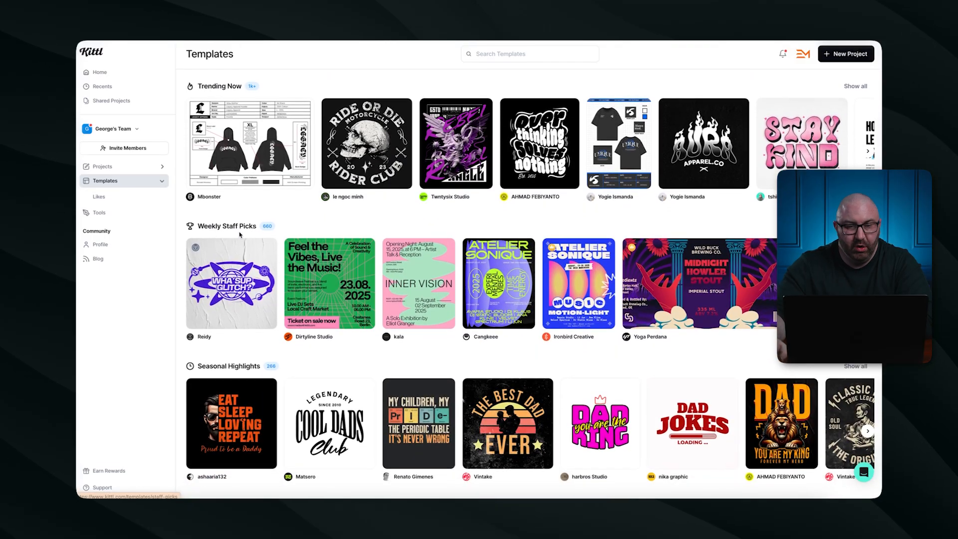
pyautogui.scroll(4, 443, 225)
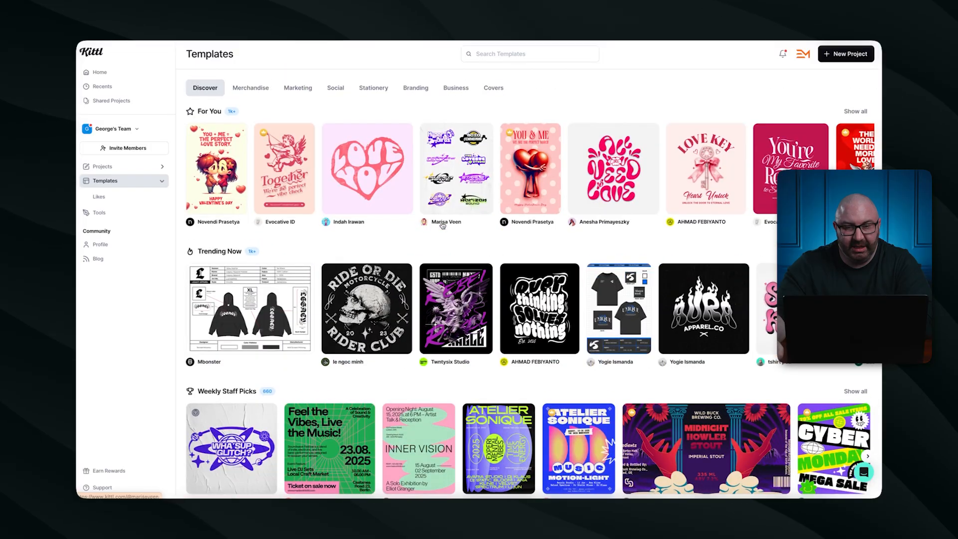
pyautogui.click(251, 87)
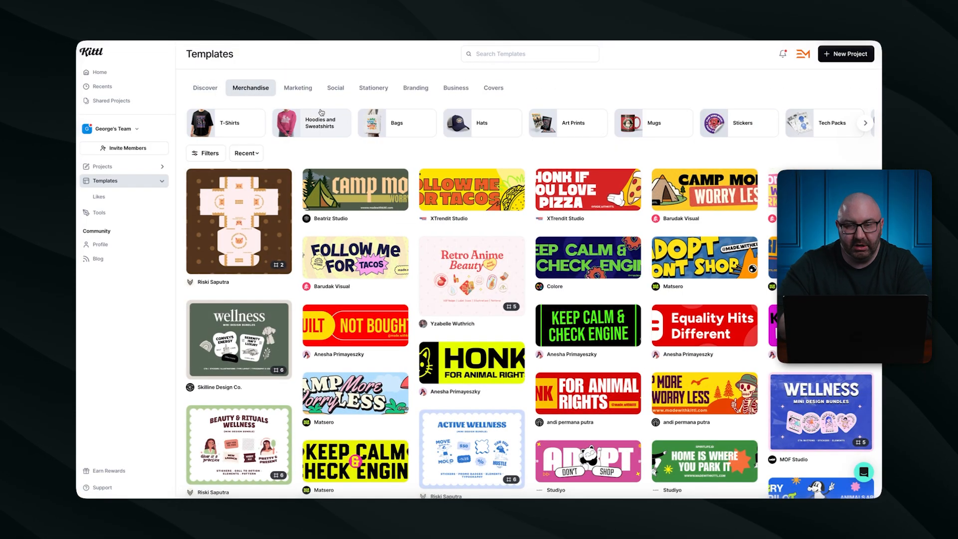
pyautogui.click(651, 123)
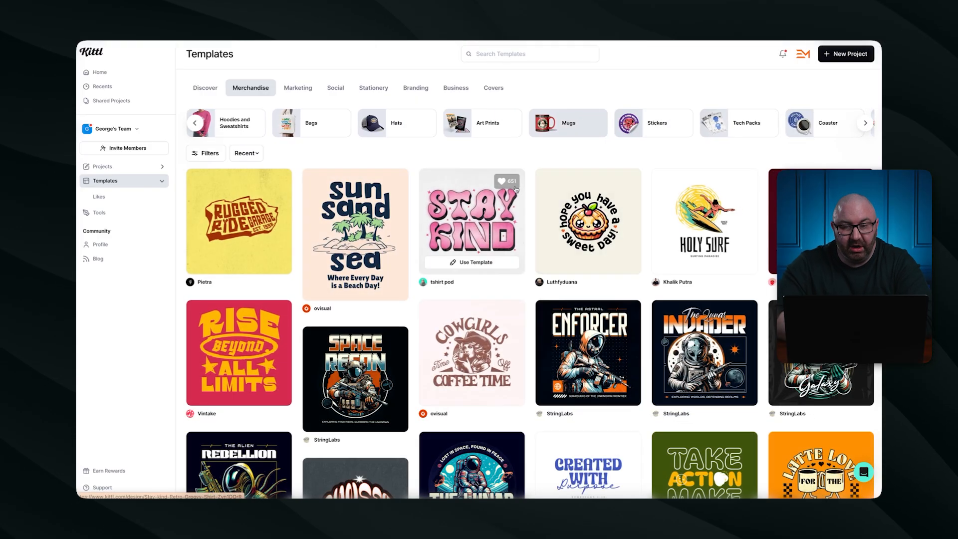
pyautogui.scroll(-5, 516, 189)
pyautogui.scroll(-4, 475, 223)
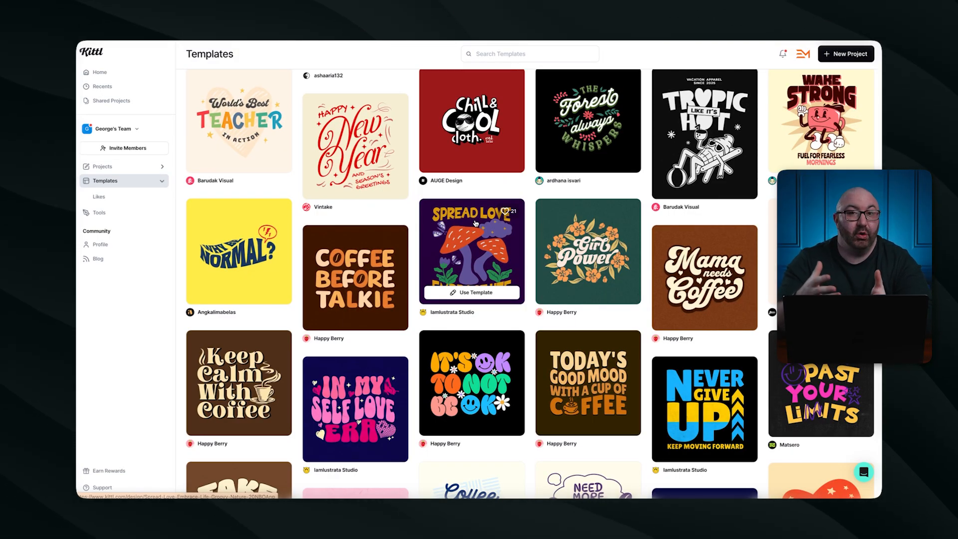
pyautogui.scroll(-20, 476, 223)
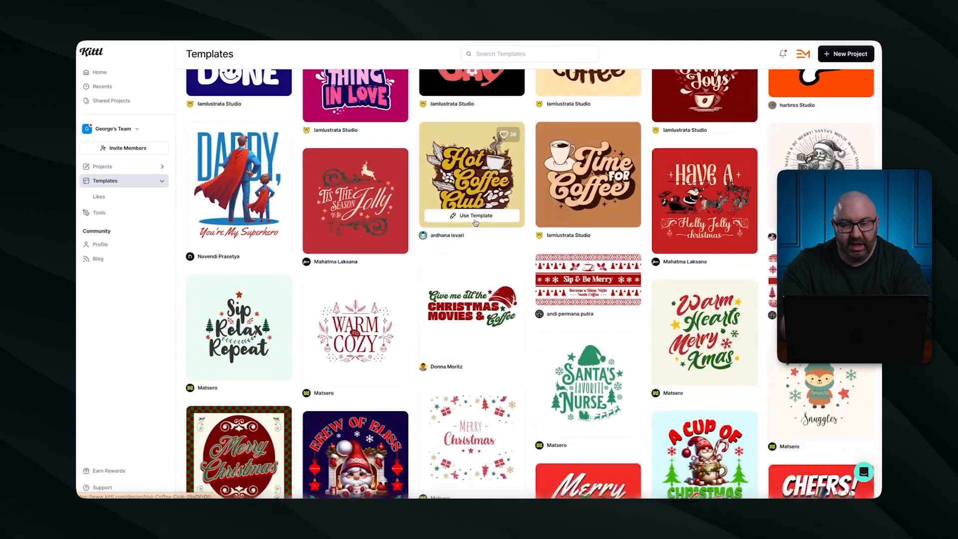
pyautogui.scroll(2, 476, 223)
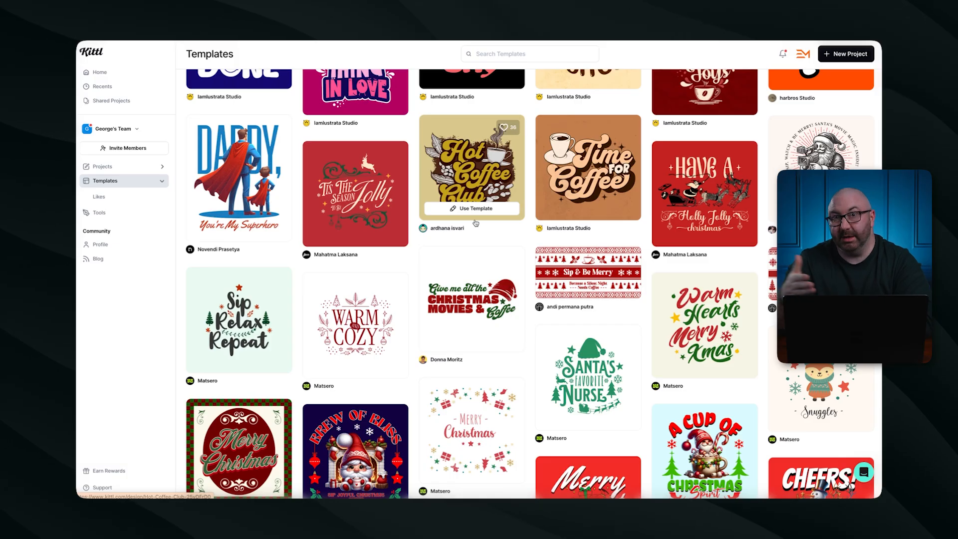
pyautogui.scroll(1, 476, 224)
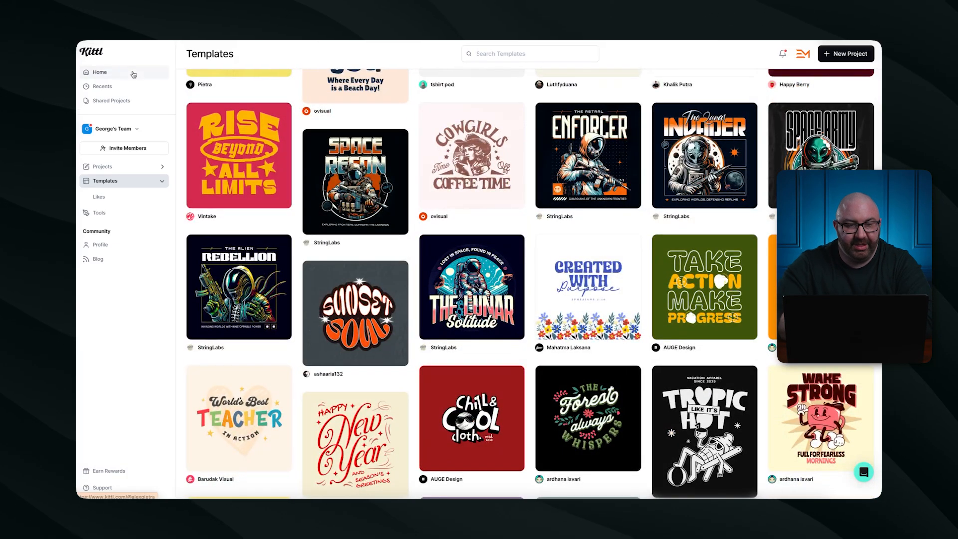
pyautogui.click(129, 73)
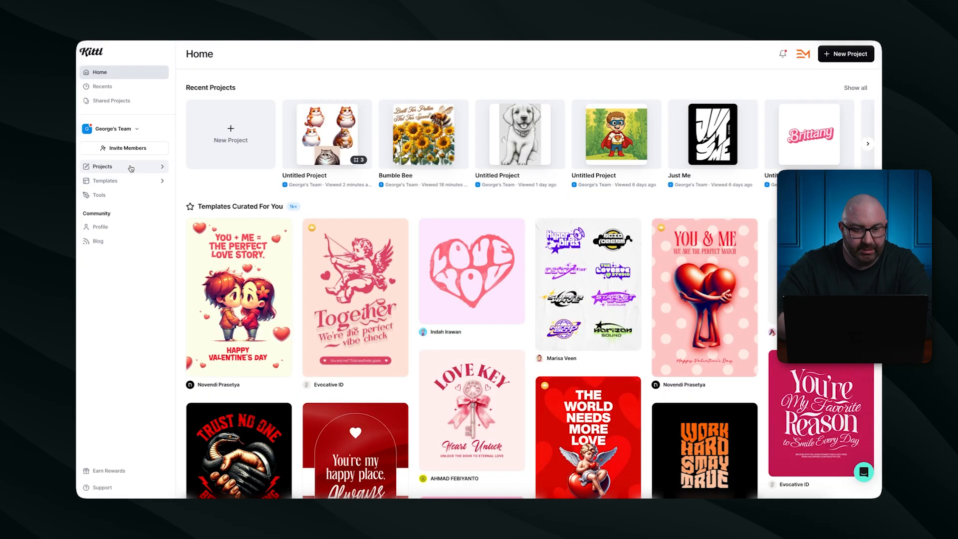
# Open and close the team menu twice on the home dashboard.
pyautogui.click(136, 130)
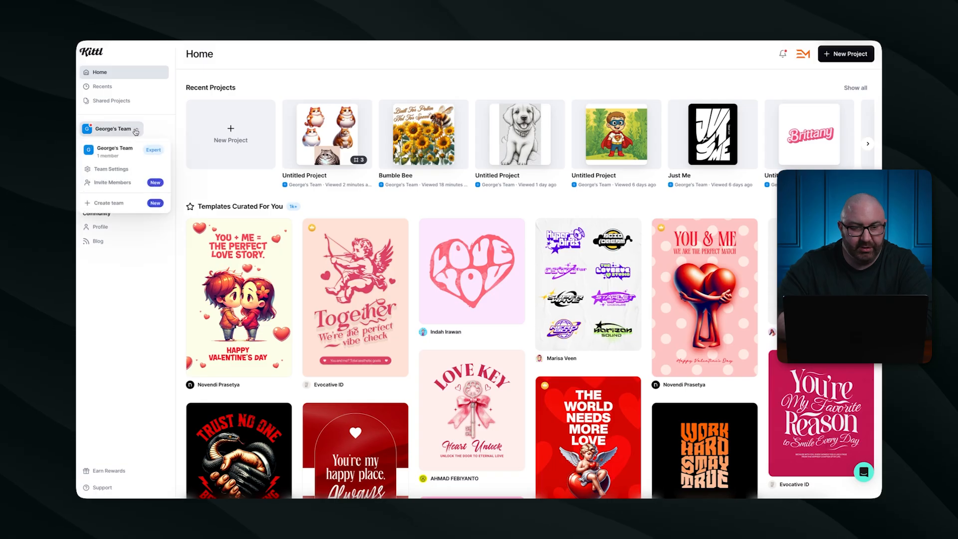
pyautogui.click(135, 131)
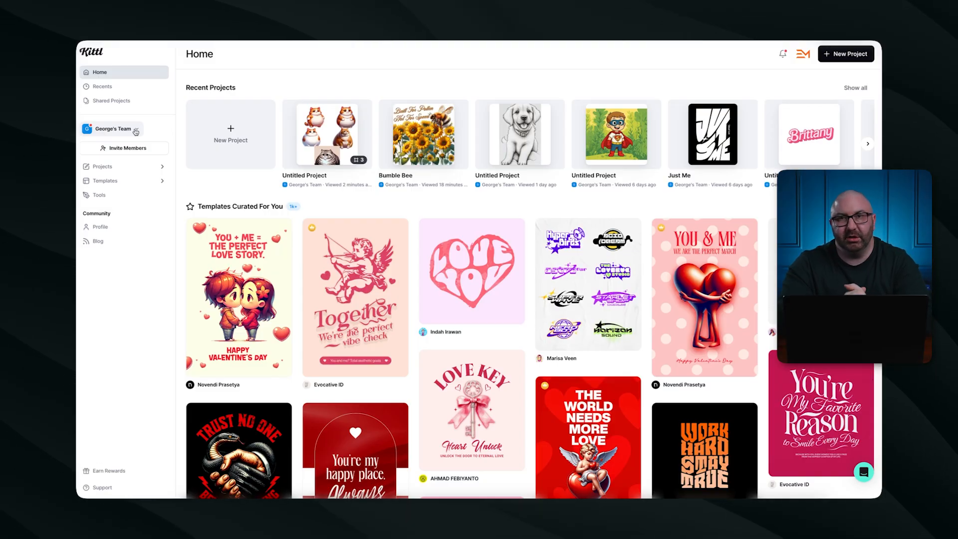
pyautogui.click(135, 131)
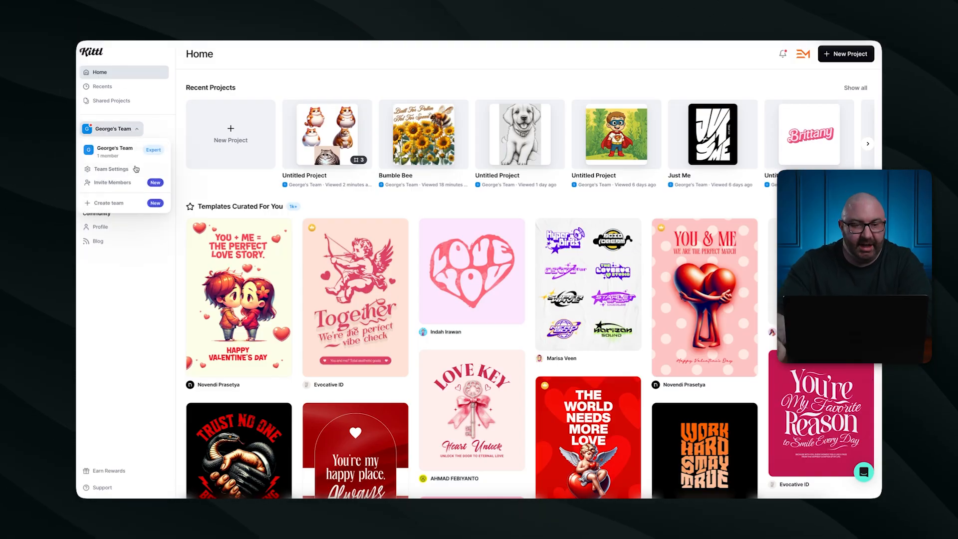
pyautogui.click(178, 109)
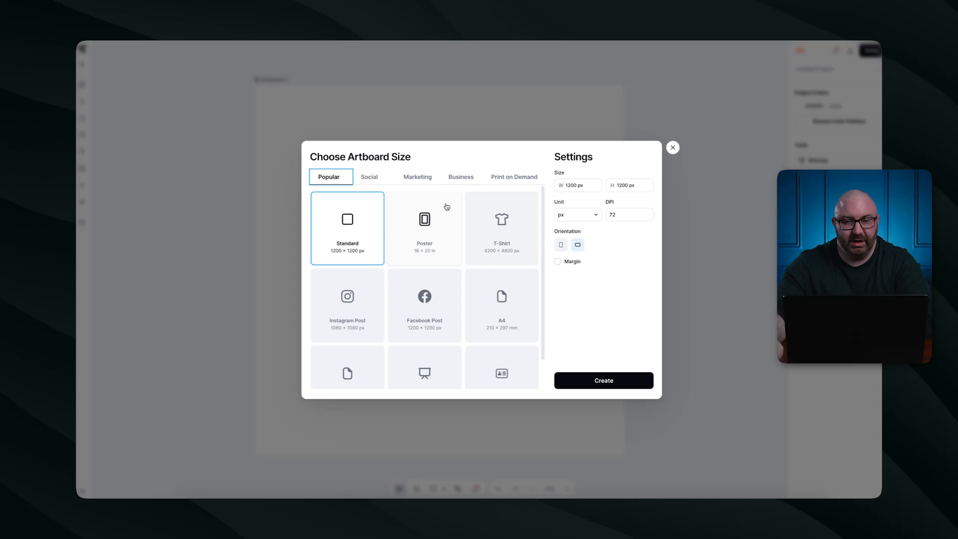
# Create the Standard 1200 × 1200 px artboard and browse template results for 'sugar skull'.
pyautogui.click(624, 383)
pyautogui.click(127, 65)
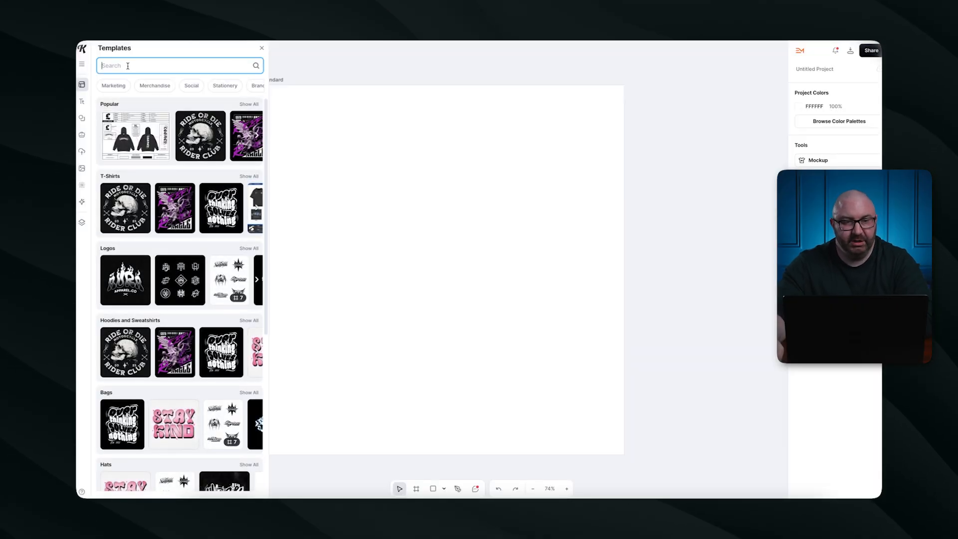
pyautogui.write('sugar skull')
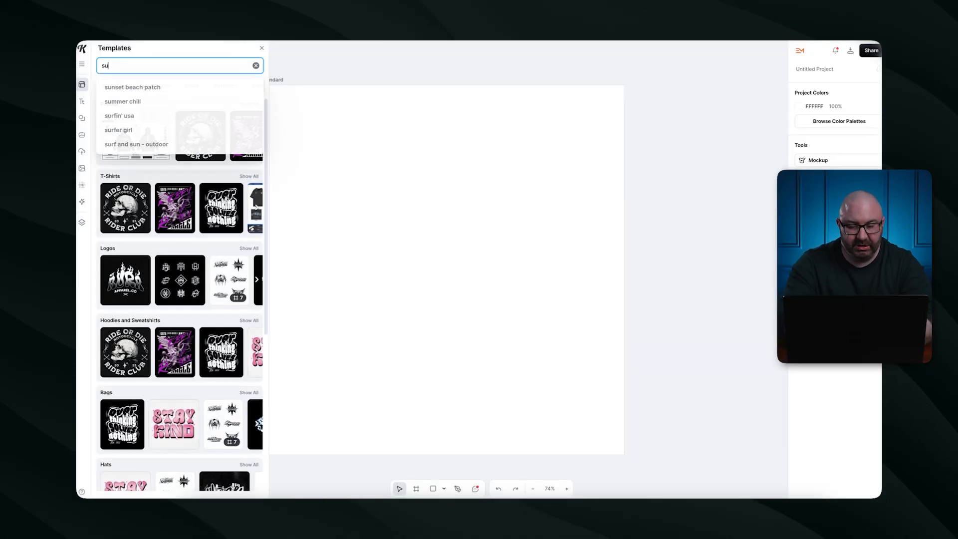
pyautogui.press('Return')
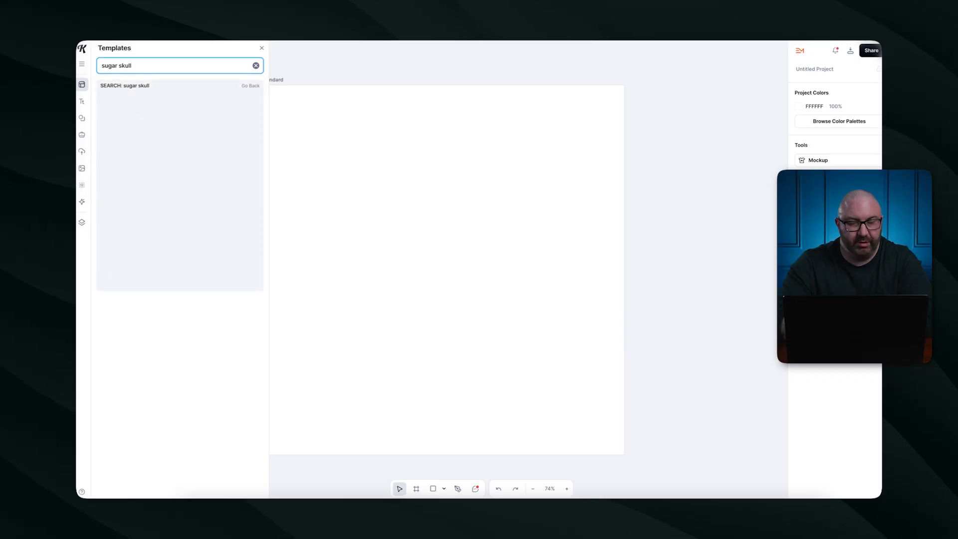
pyautogui.scroll(-1, 168, 196)
pyautogui.scroll(-8, 169, 197)
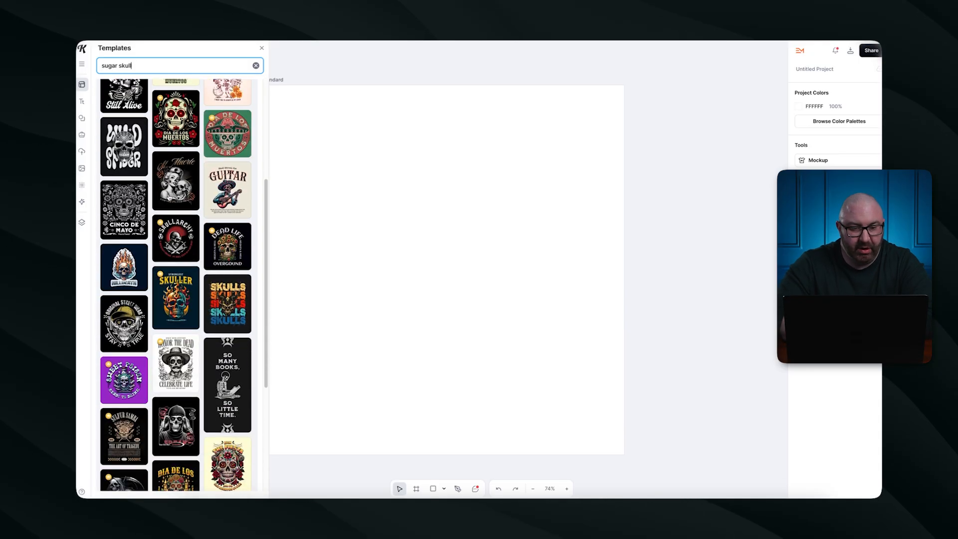
pyautogui.scroll(-8, 169, 197)
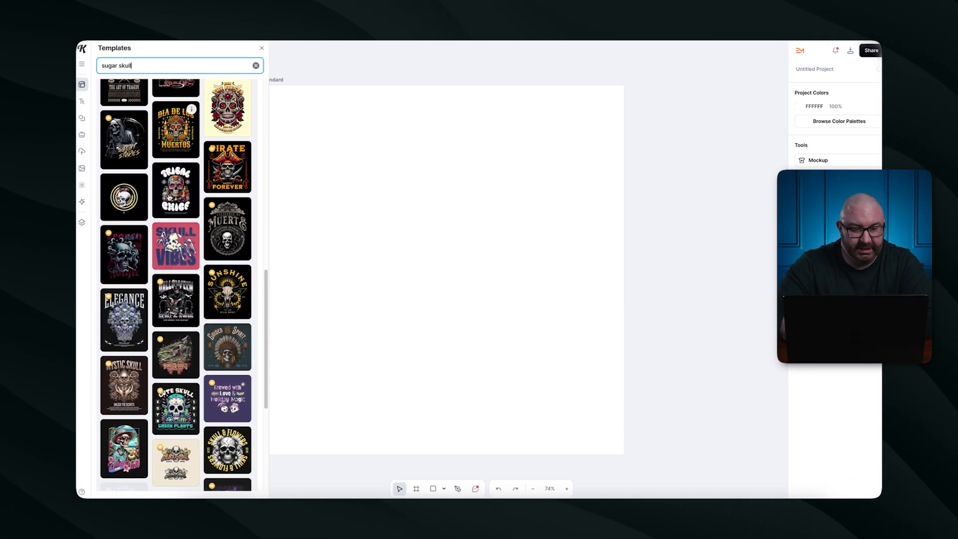
pyautogui.scroll(-1, 169, 196)
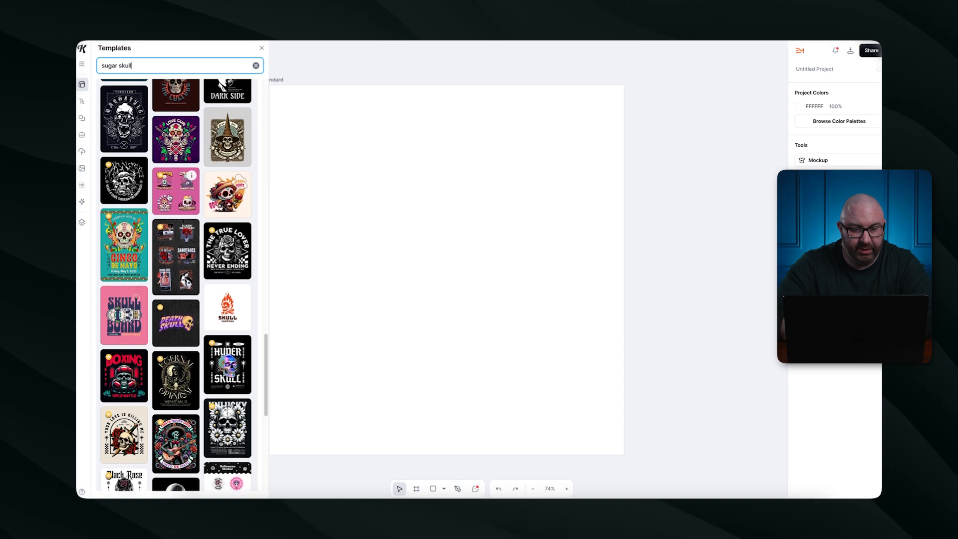
# Add the sombrero sugar-skull template and delete its BOO! and SPOOKY VIBES text.
pyautogui.click(243, 179)
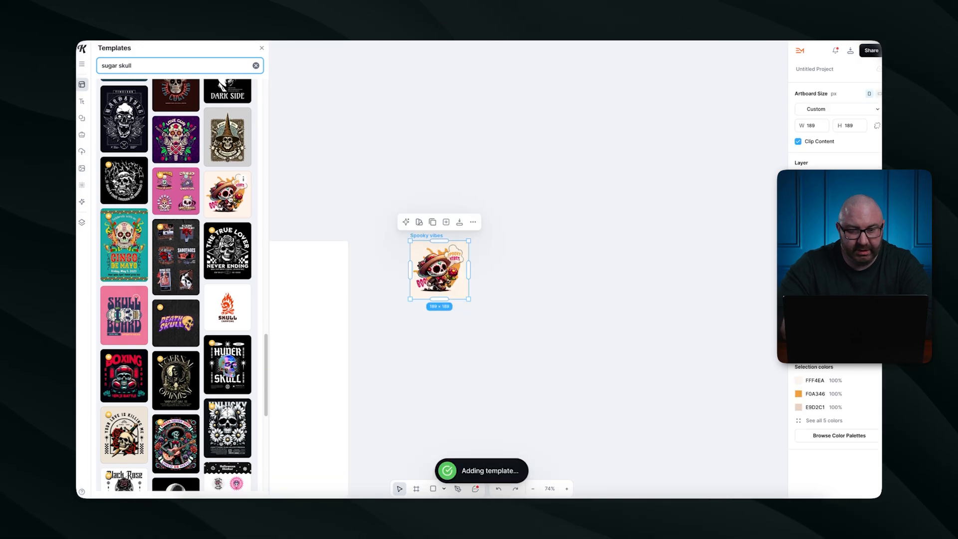
pyautogui.scroll(4, 421, 274)
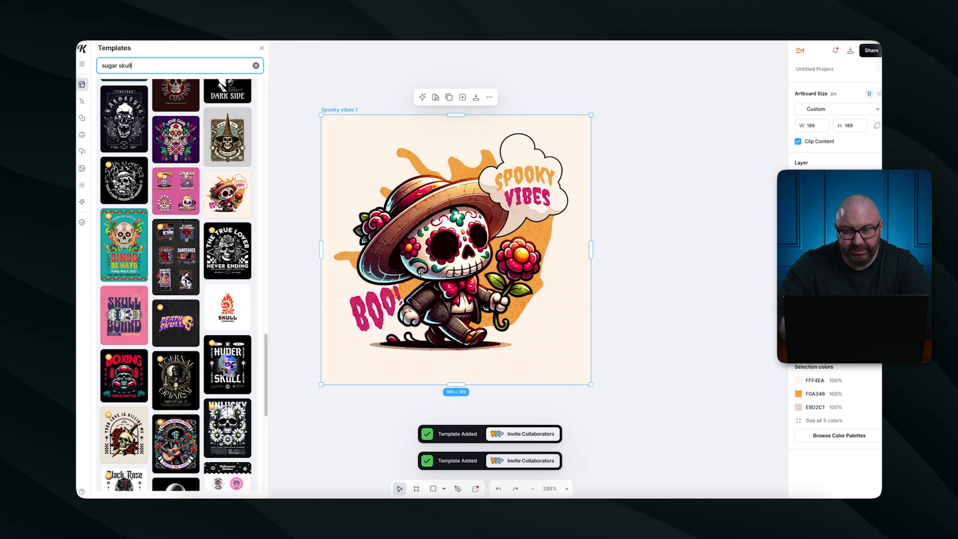
pyautogui.scroll(1, 421, 274)
pyautogui.click(374, 342)
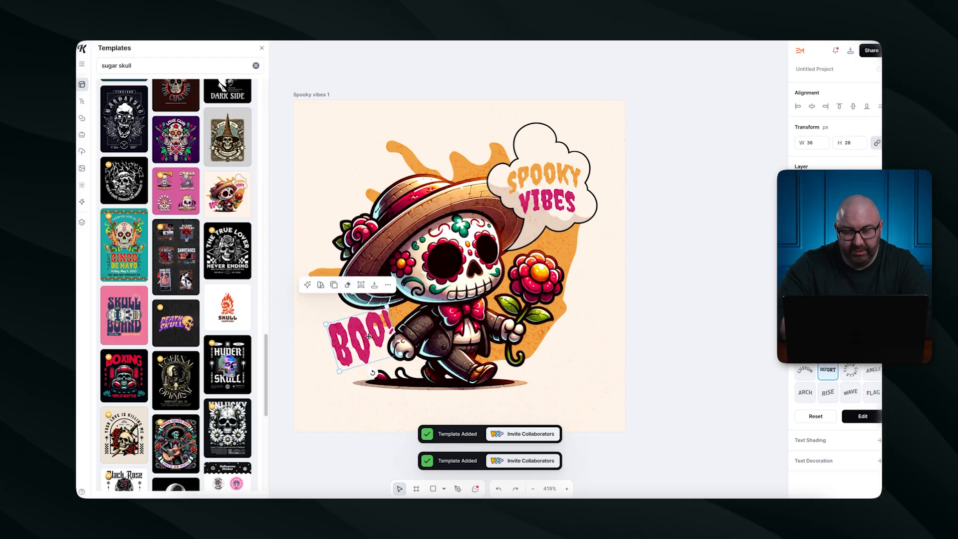
pyautogui.press('Delete')
pyautogui.click(546, 186)
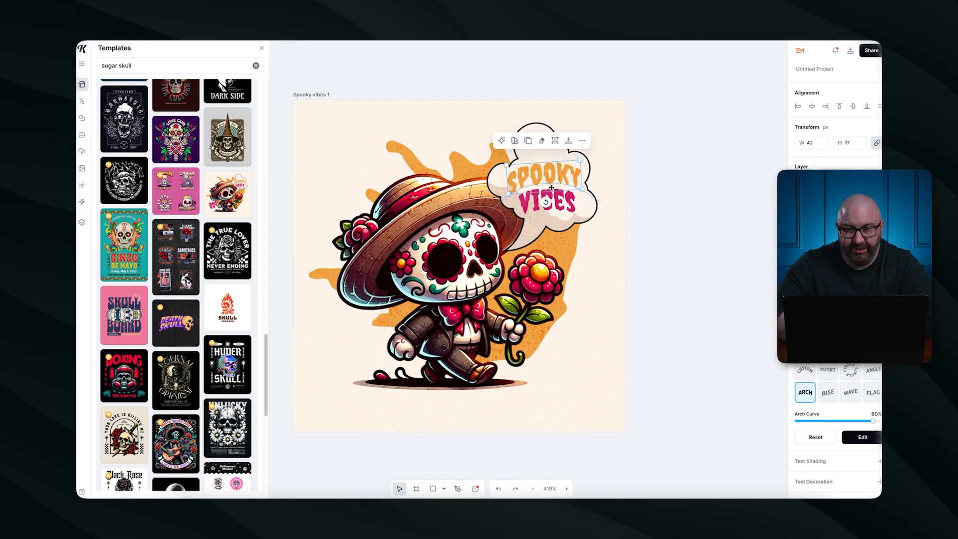
pyautogui.press('Delete')
# Try recolouring the orange splash, first light grey, then the skull's green.
pyautogui.click(524, 227)
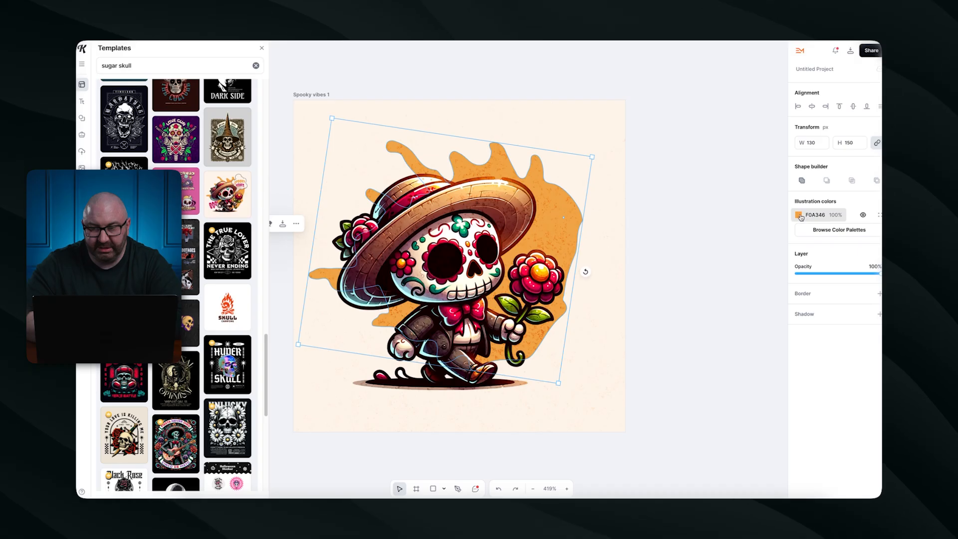
pyautogui.click(801, 216)
pyautogui.moveTo(696, 253)
pyautogui.mouseDown()
pyautogui.moveTo(672, 263)
pyautogui.moveTo(667, 245)
pyautogui.moveTo(748, 252)
pyautogui.moveTo(708, 303)
pyautogui.moveTo(678, 250)
pyautogui.mouseUp()
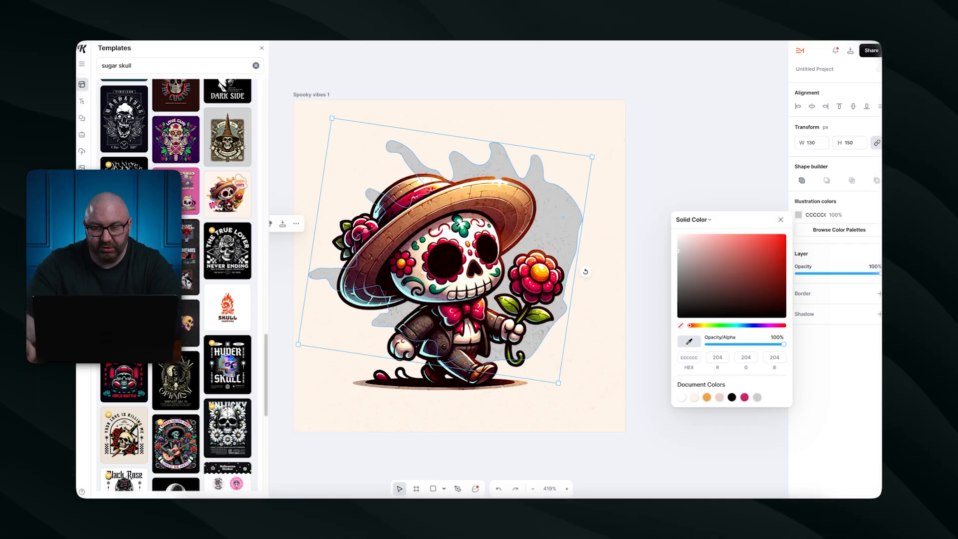
pyautogui.click(461, 226)
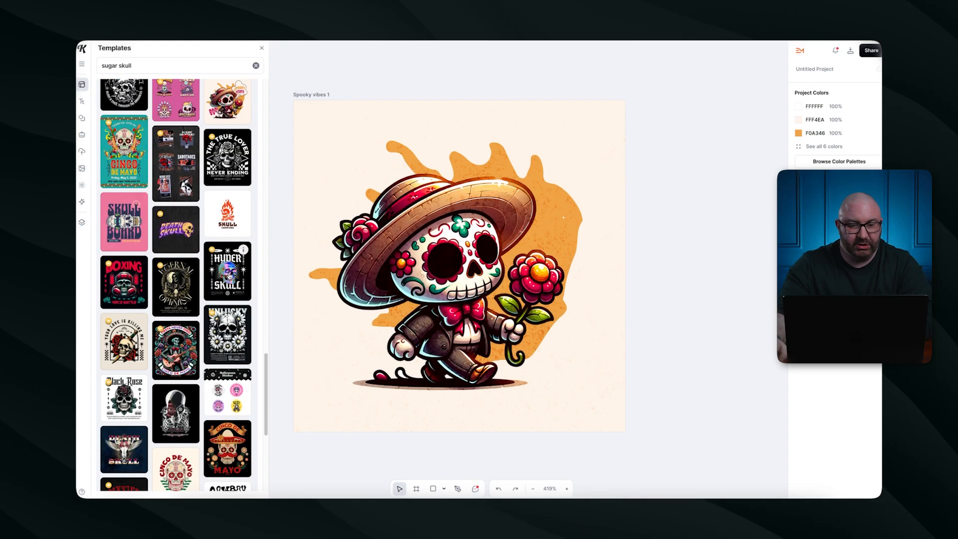
# Move the sugar skull character left and shift the orange splash up and right.
pyautogui.scroll(-3, 139, 372)
pyautogui.scroll(-5, 205, 336)
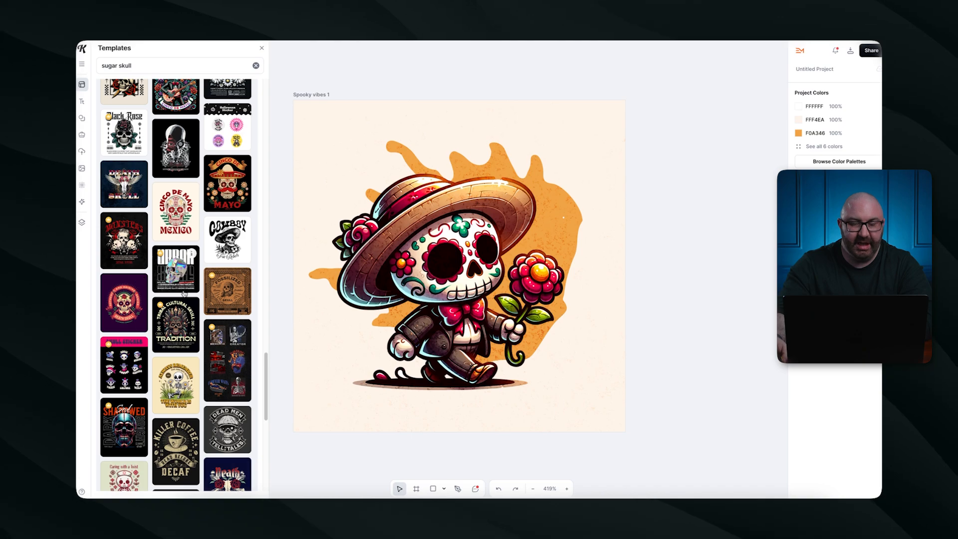
pyautogui.scroll(-6, 184, 293)
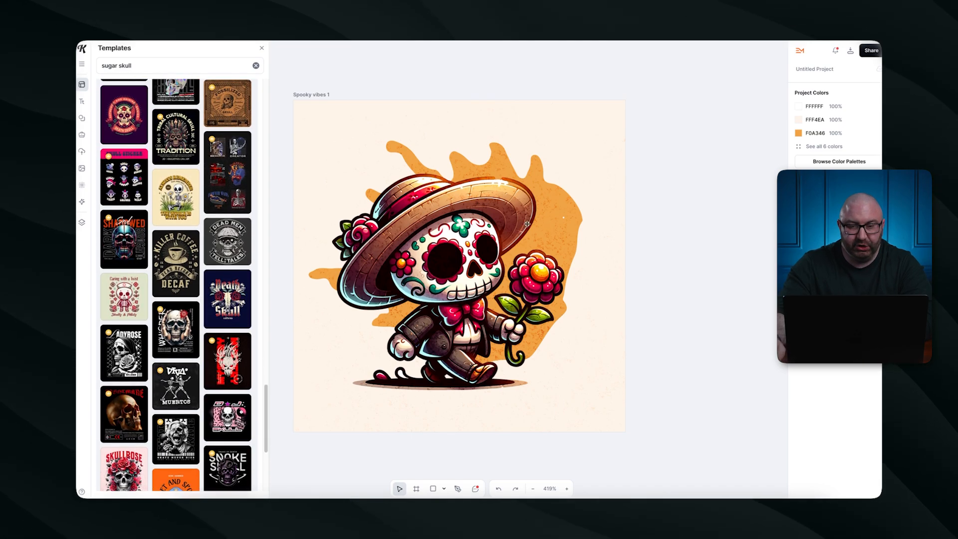
pyautogui.moveTo(448, 206); pyautogui.dragTo(416, 218)
pyautogui.moveTo(560, 209); pyautogui.dragTo(594, 185)
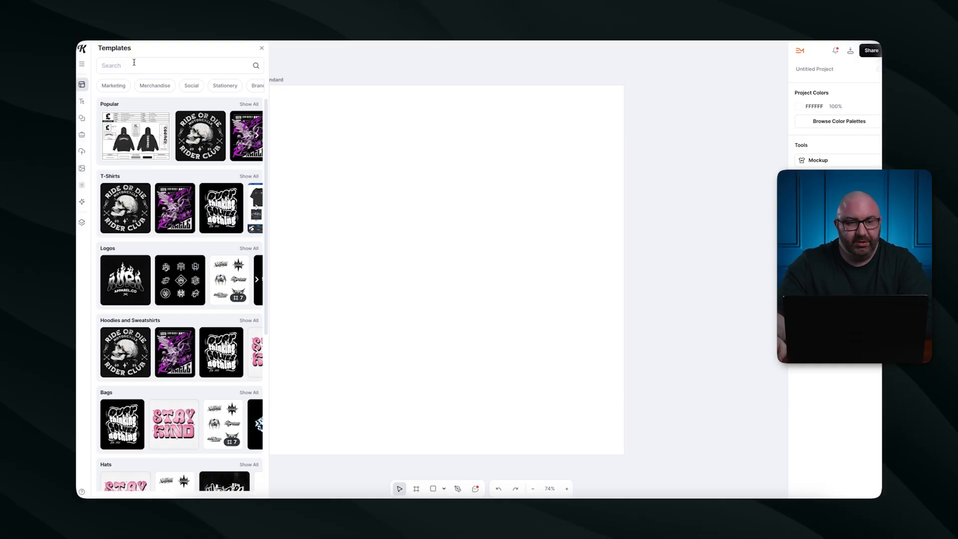
# Add the pink Burn Blunts art print template to the artboard.
pyautogui.scroll(-7, 167, 247)
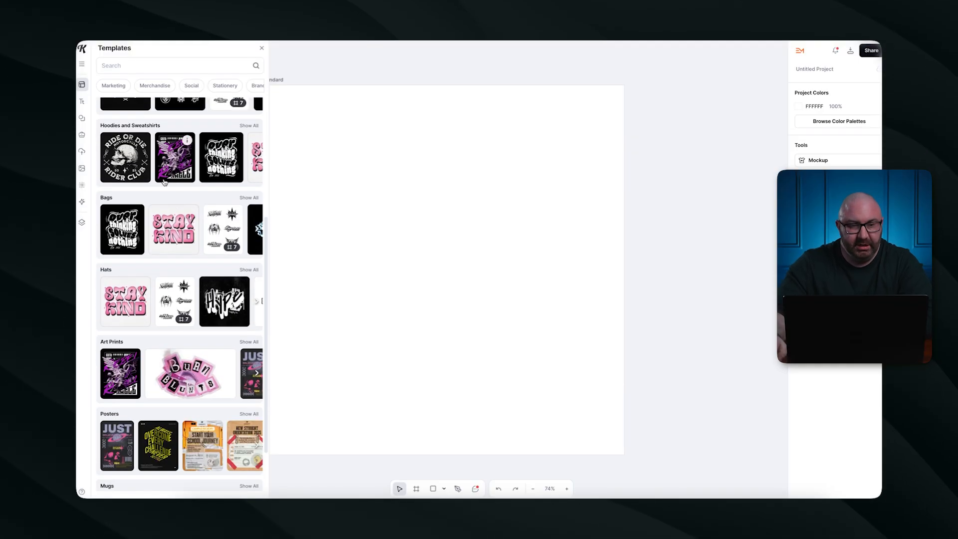
pyautogui.scroll(-1, 204, 230)
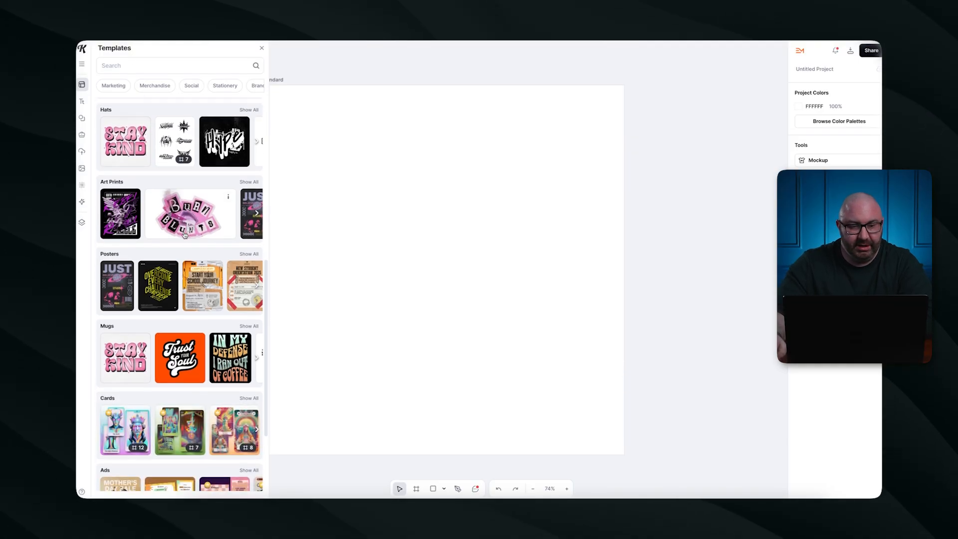
pyautogui.click(241, 216)
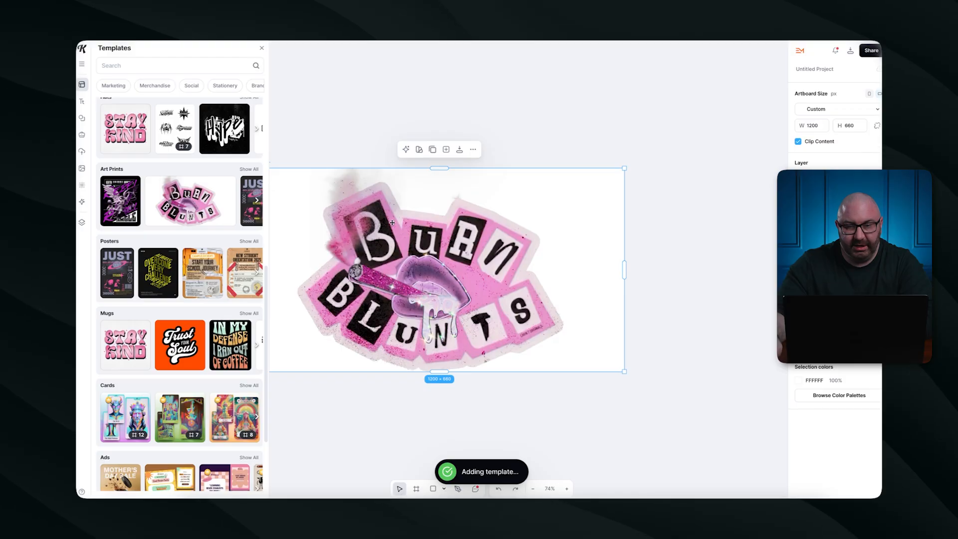
# Filter templates to Merchandise and add the Ride or Die rider club template.
pyautogui.scroll(4, 207, 211)
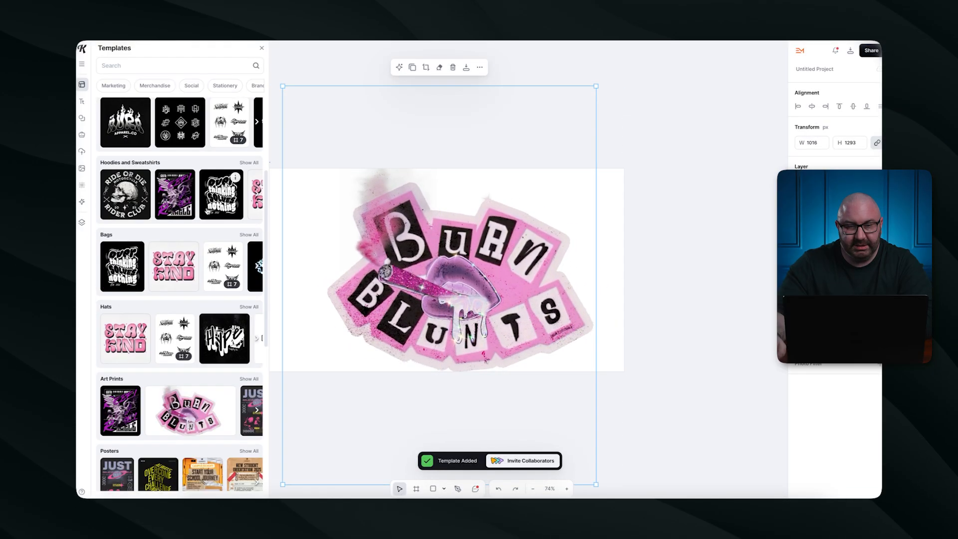
pyautogui.scroll(3, 208, 212)
pyautogui.click(154, 85)
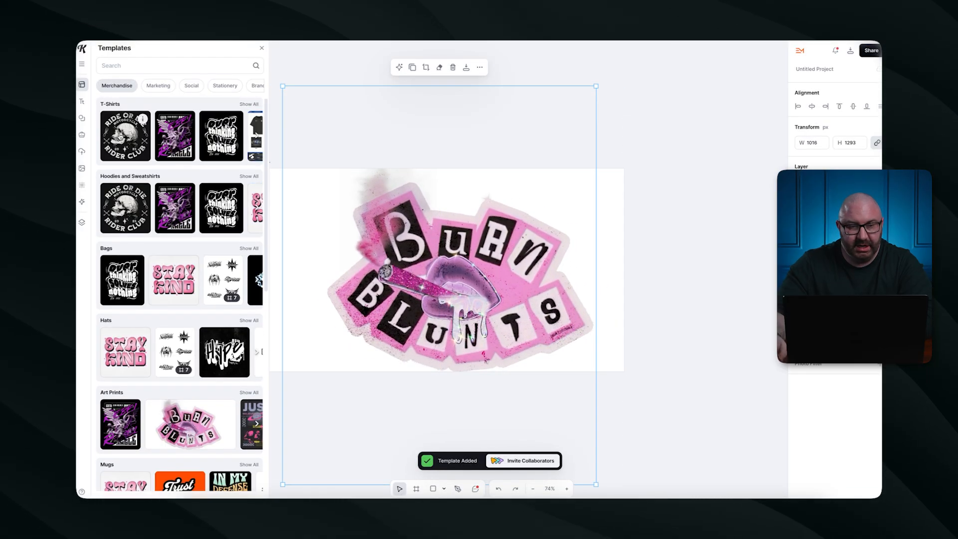
pyautogui.click(120, 137)
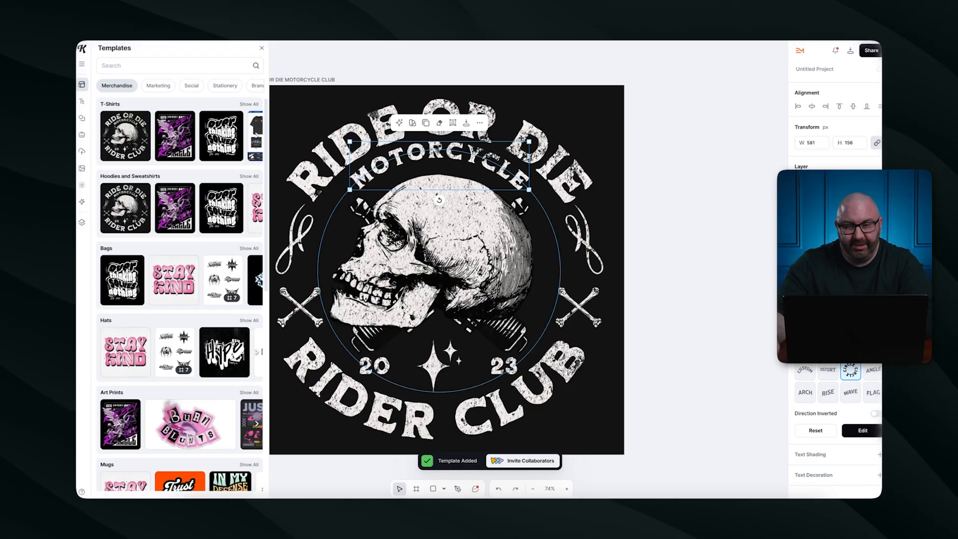
# Reposition the curved RIDE OR DIE text and the skull graphic.
pyautogui.moveTo(520, 164)
pyautogui.mouseDown()
pyautogui.moveTo(559, 163)
pyautogui.moveTo(520, 155)
pyautogui.mouseUp()
pyautogui.moveTo(450, 232); pyautogui.dragTo(615, 323)
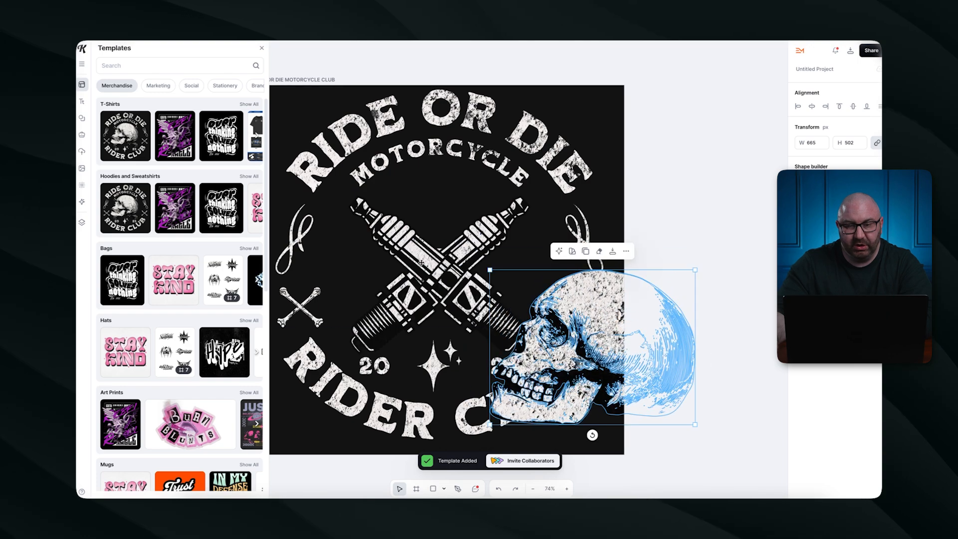
pyautogui.click(448, 112)
pyautogui.moveTo(448, 113); pyautogui.dragTo(452, 131)
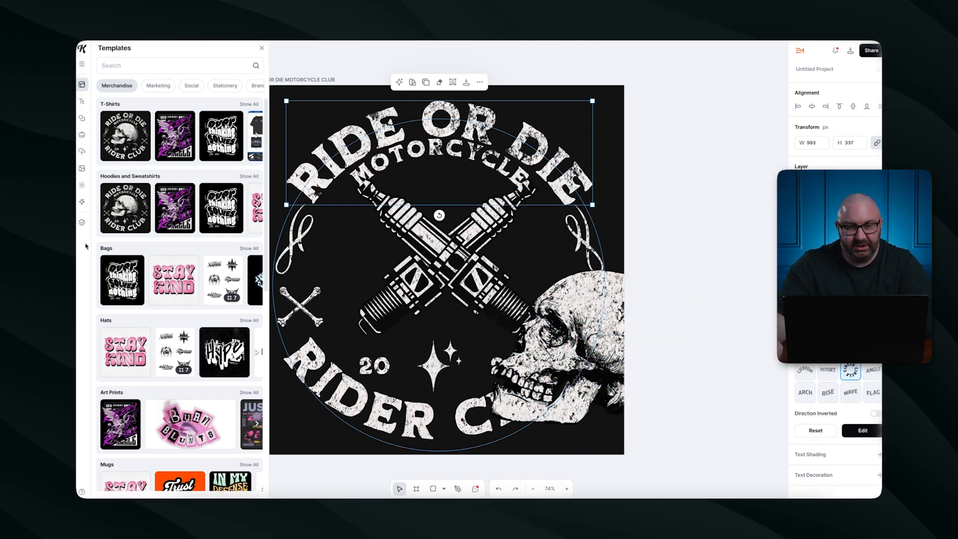
# Hide the Skull, Year, MOTORCYCLE, Lines and spark plug layers.
pyautogui.click(83, 223)
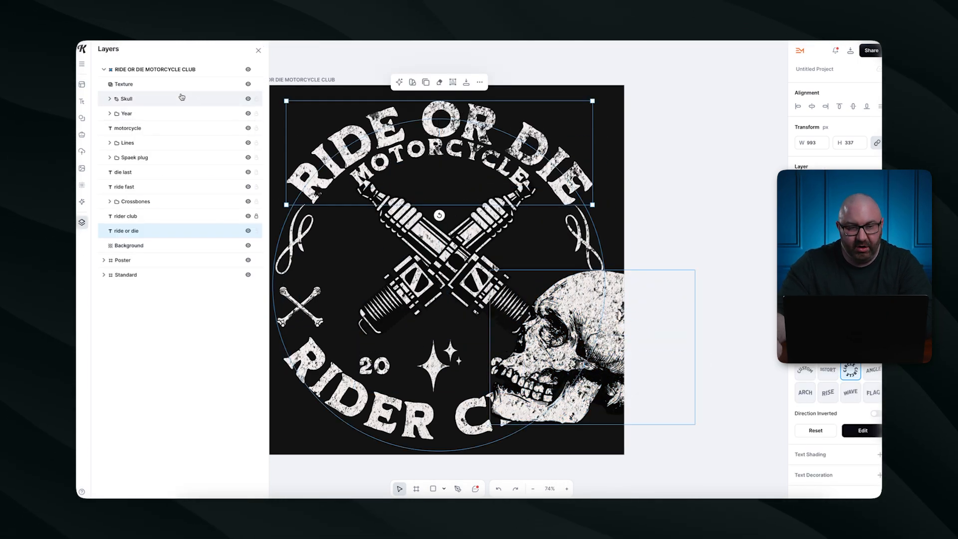
pyautogui.click(248, 114)
pyautogui.click(240, 129)
pyautogui.click(248, 99)
pyautogui.click(248, 128)
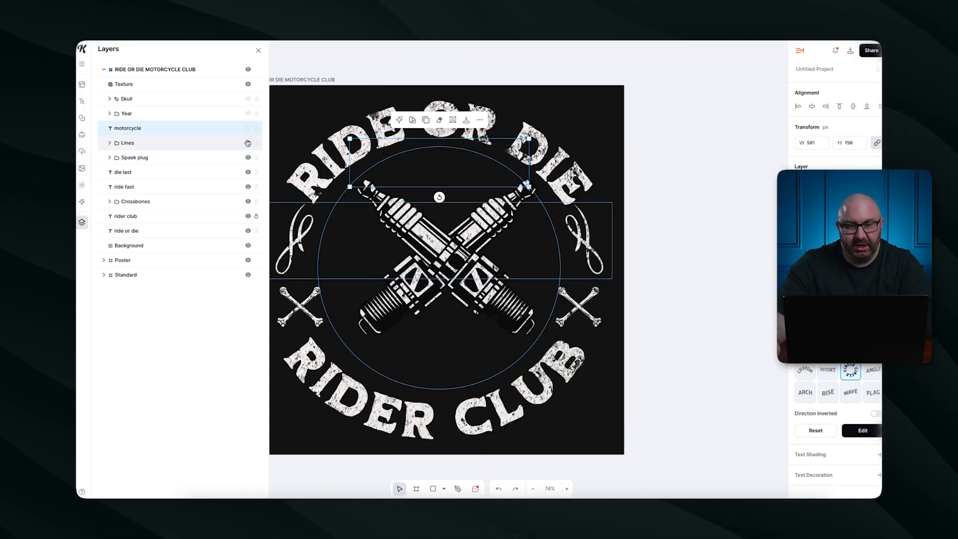
pyautogui.click(248, 142)
pyautogui.click(248, 157)
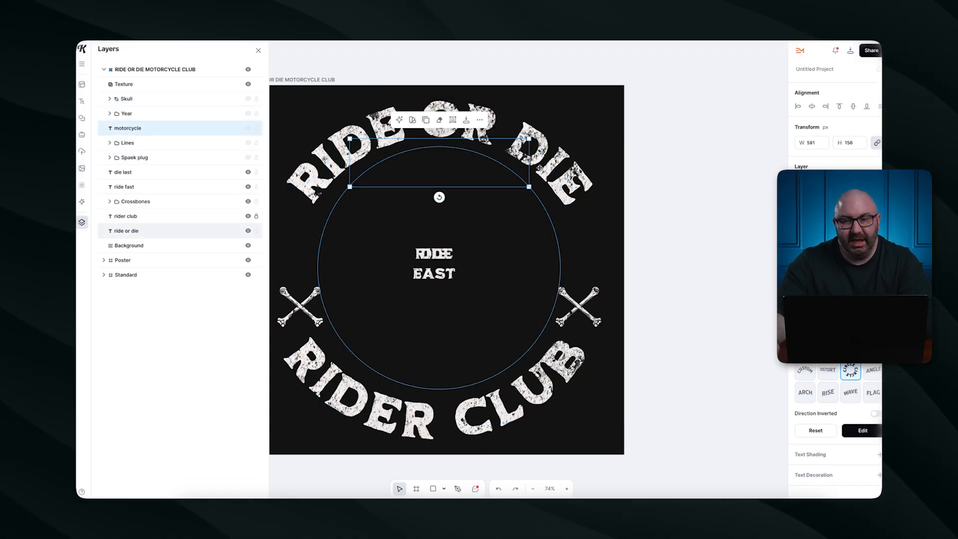
pyautogui.press('Escape')
pyautogui.click(259, 50)
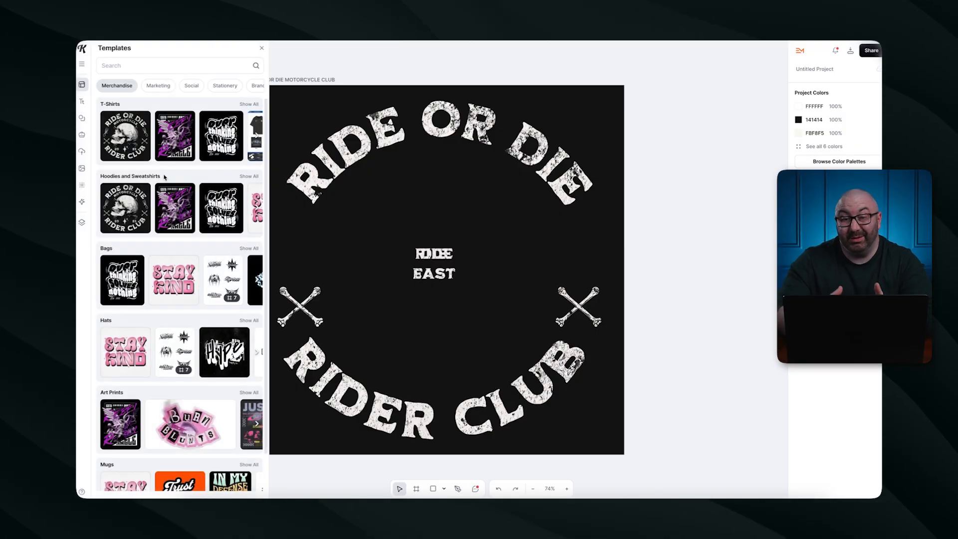
# Delete the duplicate RIDE text, the RIDE FAST text and the crossed bones.
pyautogui.click(442, 269)
pyautogui.press('Delete')
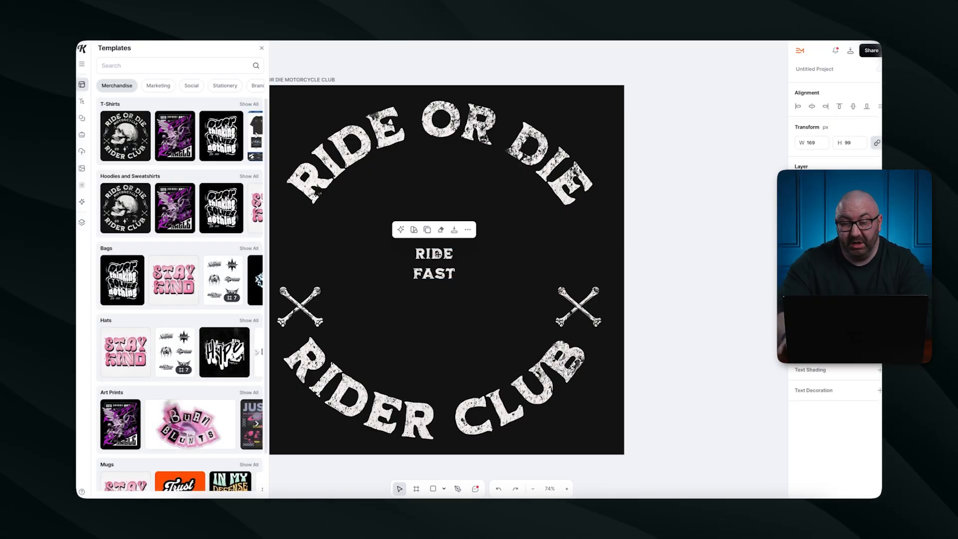
pyautogui.click(445, 254)
pyautogui.press('Delete')
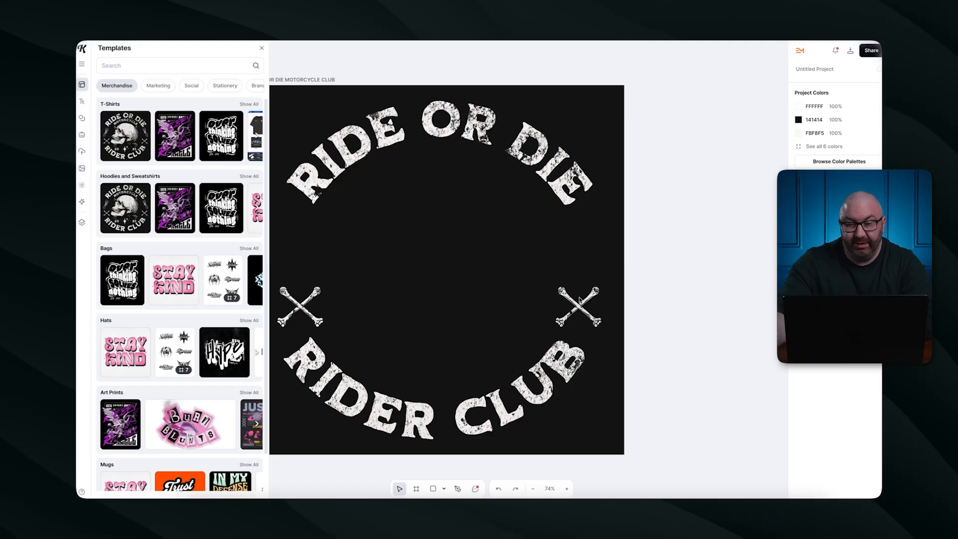
pyautogui.click(300, 307)
pyautogui.press('Delete')
pyautogui.click(82, 202)
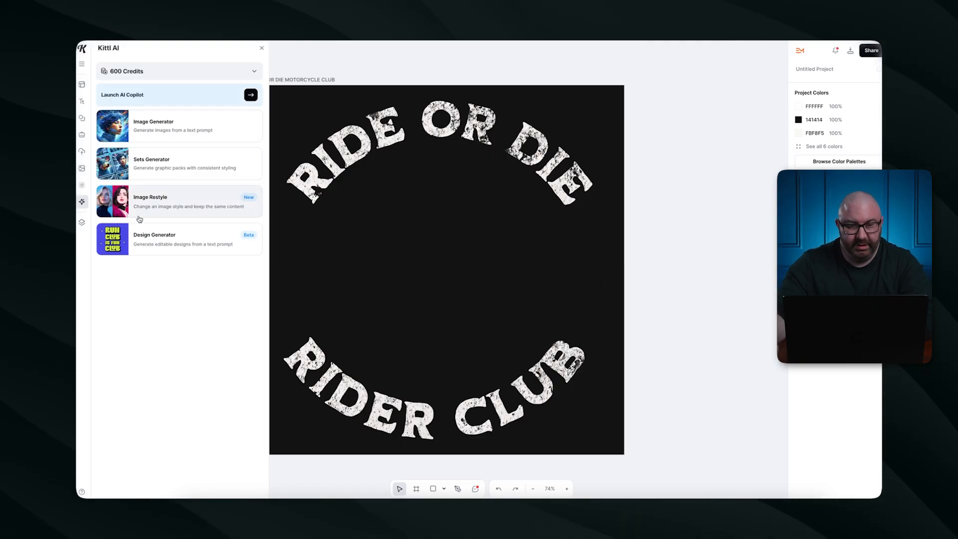
# Generate a 'Chubby cat' image with the Ideogram model and remove its background.
pyautogui.click(161, 123)
pyautogui.click(155, 72)
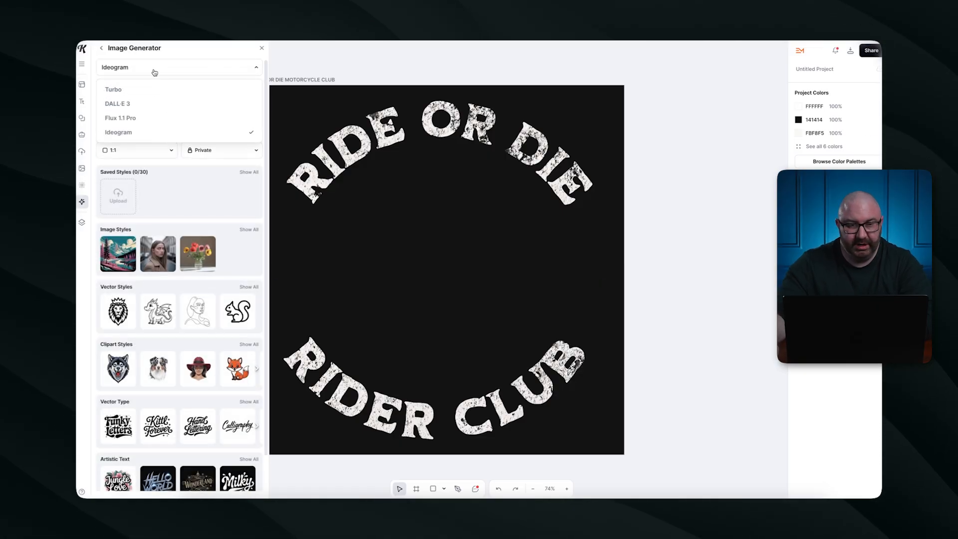
pyautogui.click(155, 99)
pyautogui.write('Chubby')
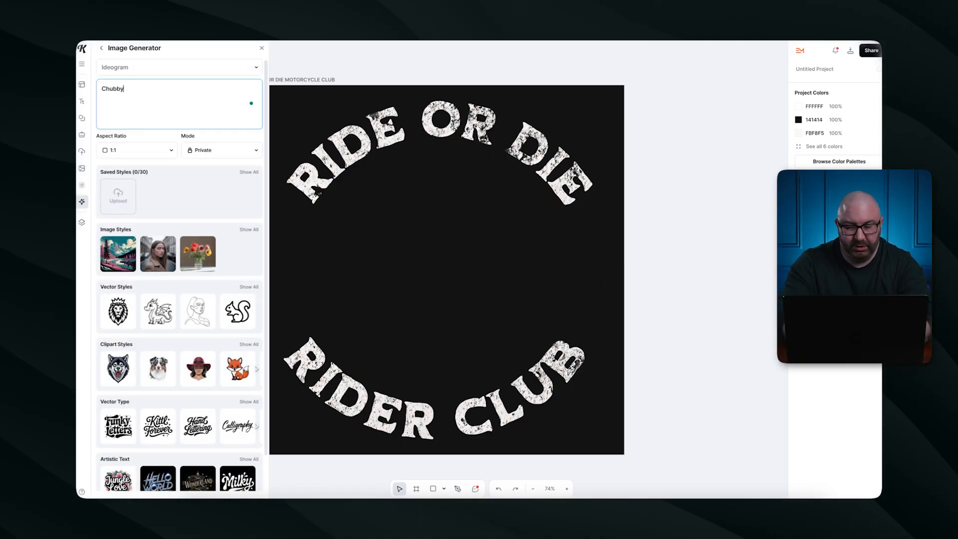
pyautogui.write(' cat')
pyautogui.press('Return')
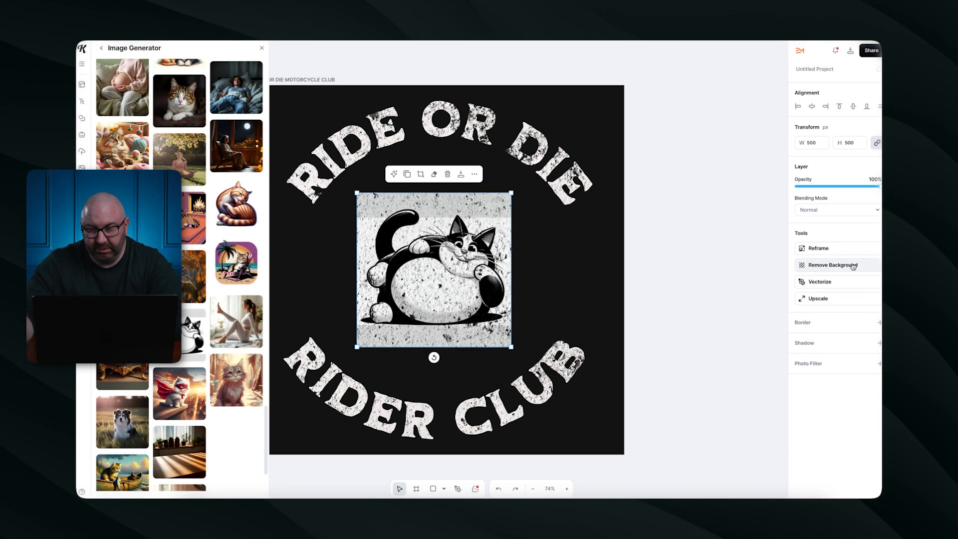
pyautogui.click(853, 266)
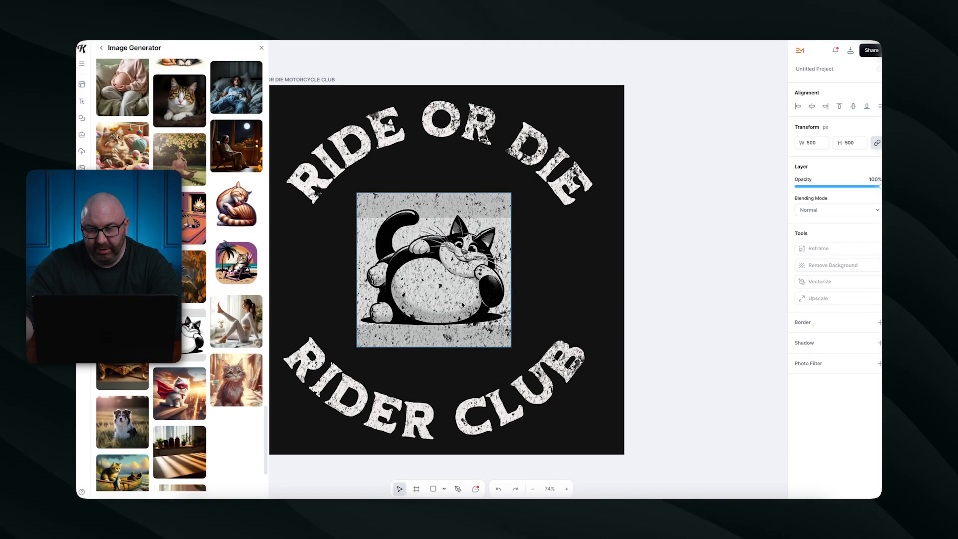
pyautogui.click(493, 188)
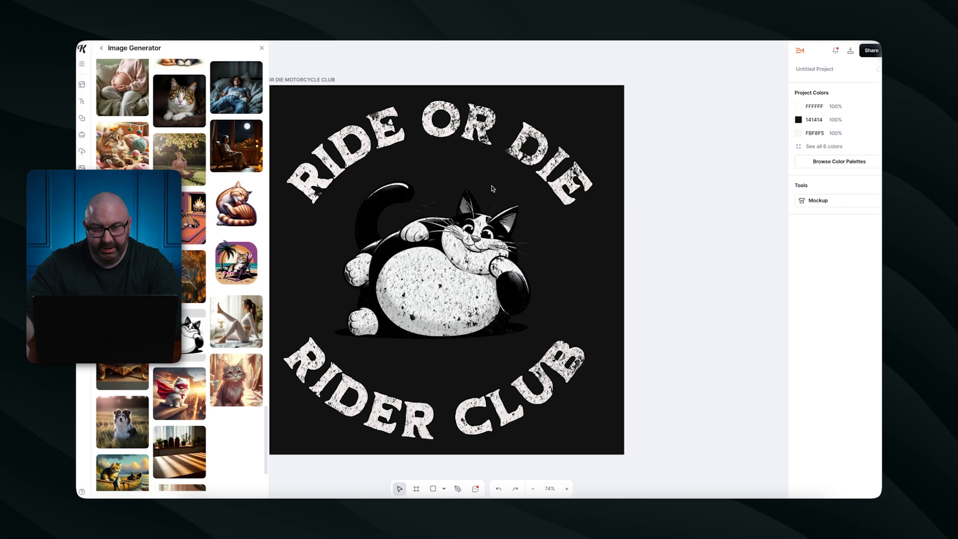
# Change the dark 141414 background colour to white.
pyautogui.click(592, 119)
pyautogui.click(615, 176)
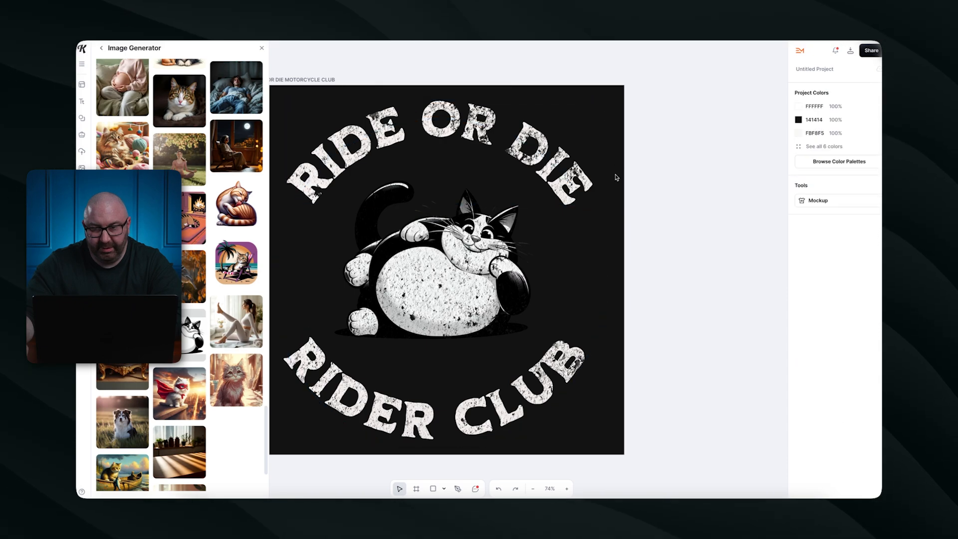
pyautogui.click(798, 120)
pyautogui.click(687, 158)
pyautogui.moveTo(687, 158); pyautogui.dragTo(661, 142)
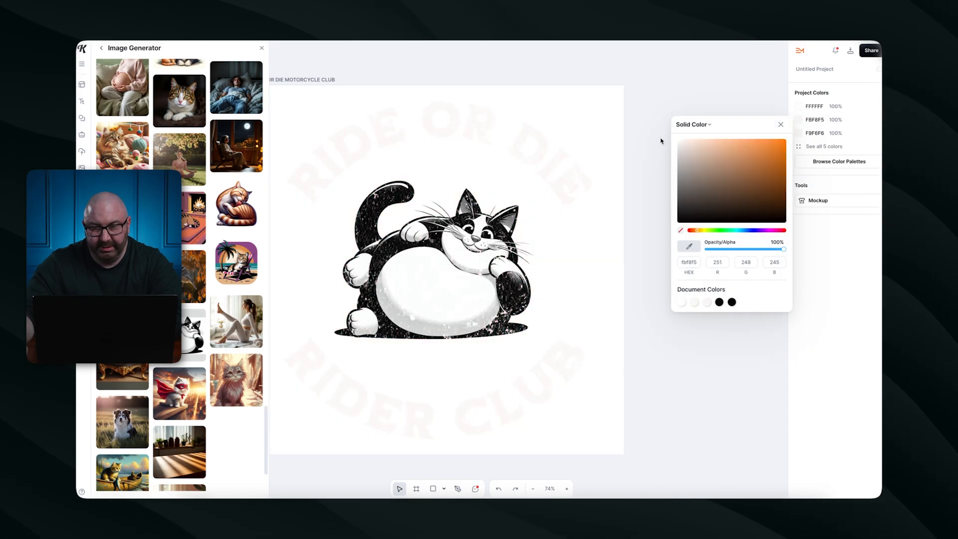
# Turn the arched RIDE OR DIE lettering black.
pyautogui.click(528, 141)
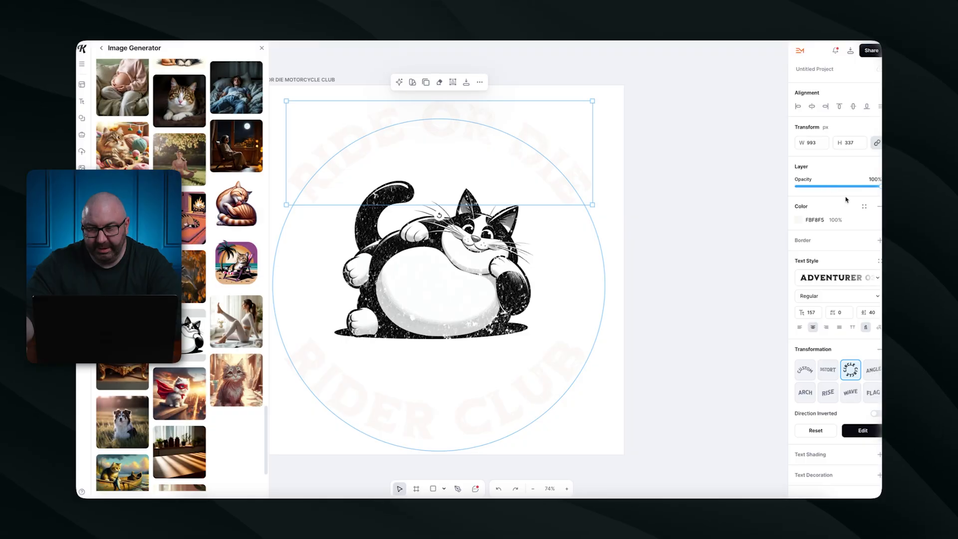
pyautogui.click(800, 220)
pyautogui.moveTo(723, 241); pyautogui.dragTo(708, 319)
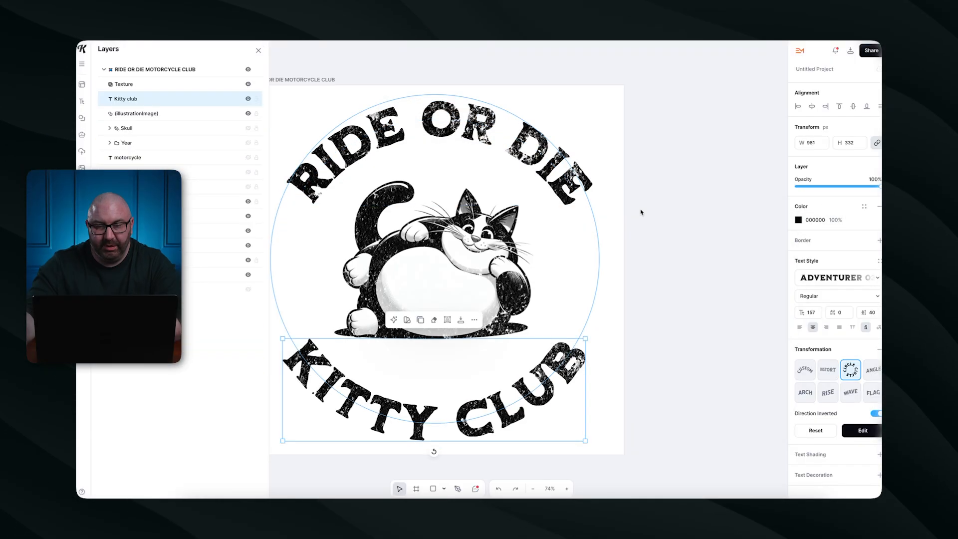
pyautogui.click(711, 187)
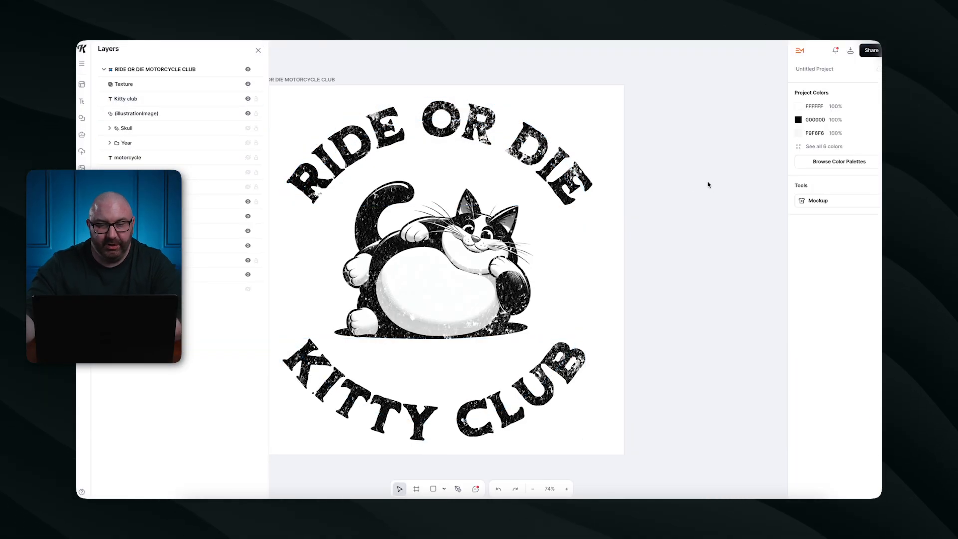
pyautogui.hscroll(-1, 714, 212)
# Scroll across the canvas to look over the Ride or Die Kitty Club cat design.
pyautogui.hscroll(-1, 714, 213)
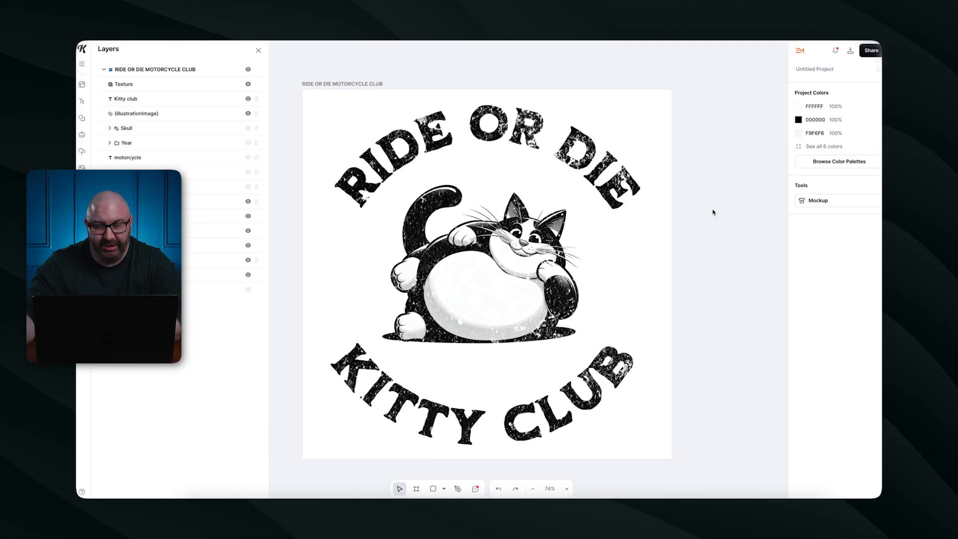
pyautogui.scroll(-1, 714, 213)
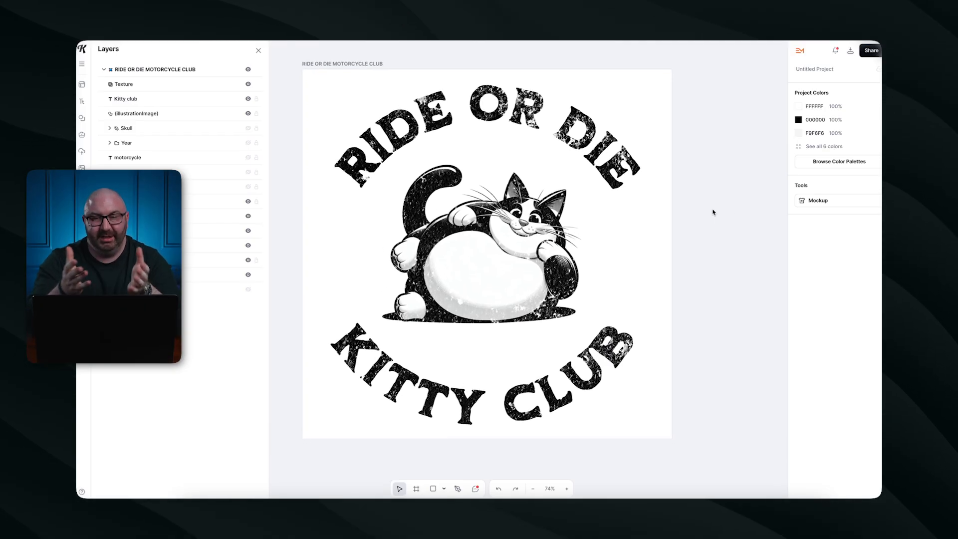